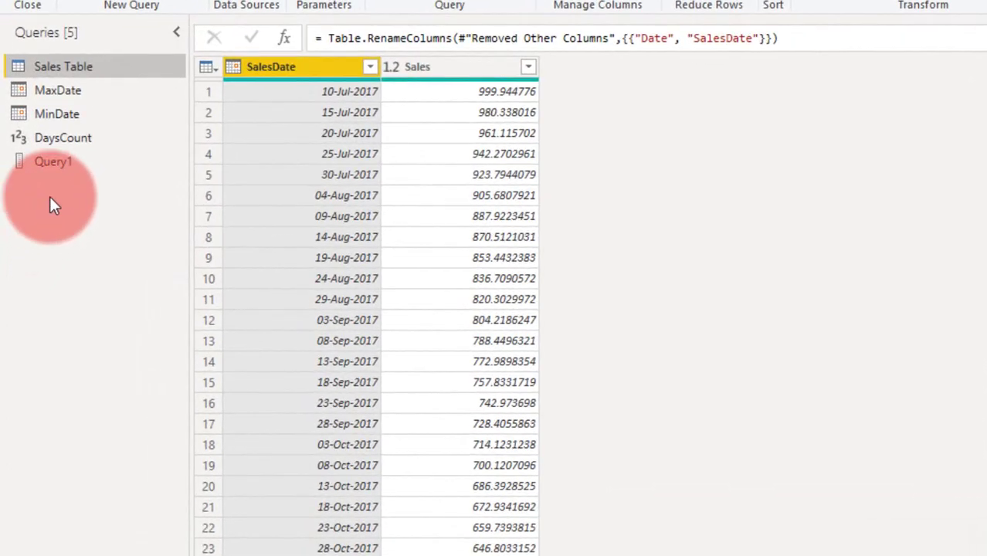
Step: Add a new blank query from the Queries pane's New Query menu
right_click(52, 189)
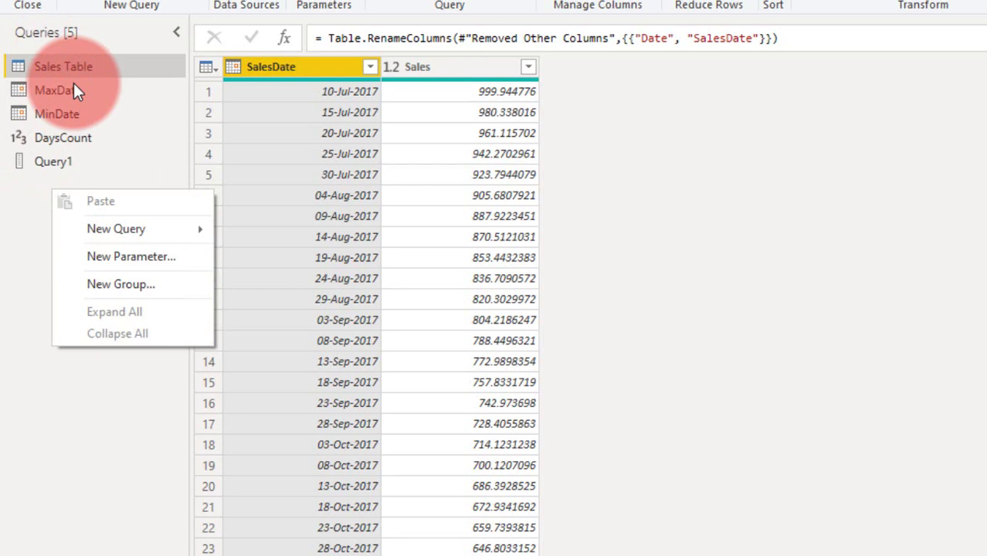
mouse_move(83, 226)
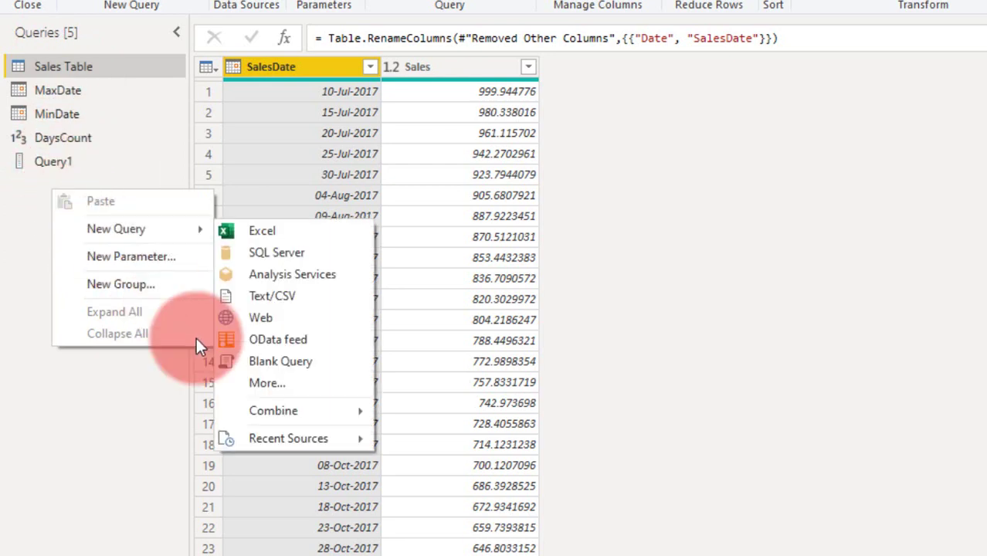
click(267, 360)
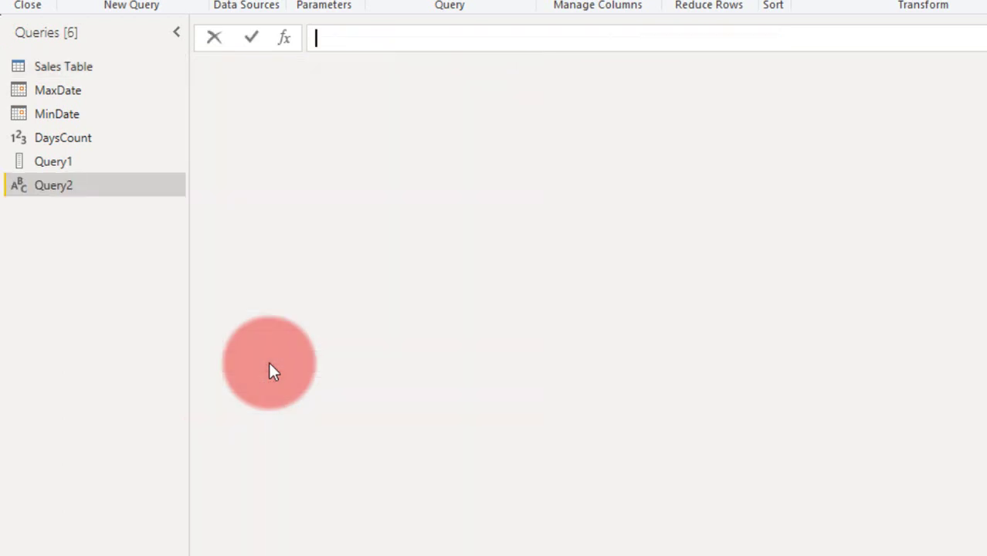
Step: Set the new query's formula to = List.Dates using autocomplete
text(=List)
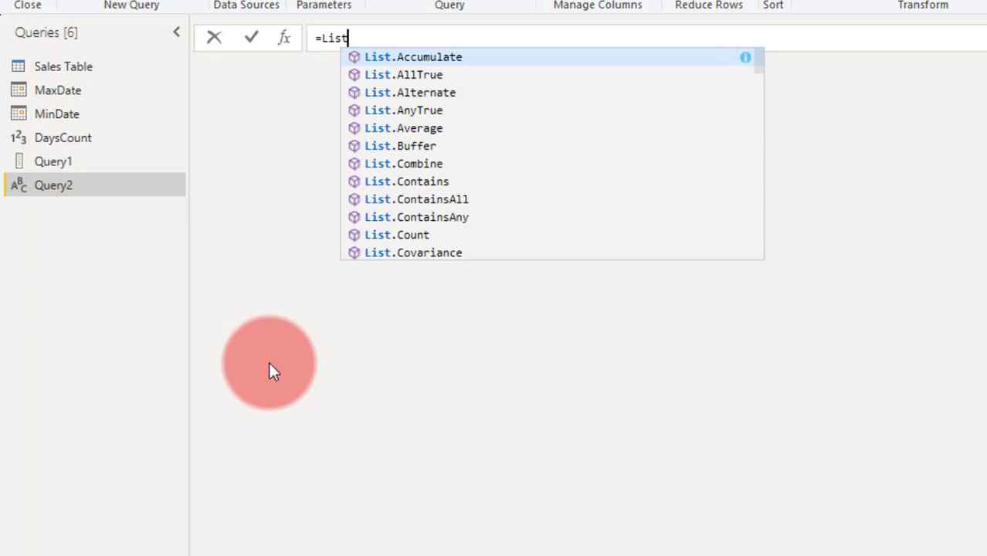
key(Down)
key(Down)
key(Down)
key(Down)
key(Down)
key(Down)
key(Down)
key(Down)
key(Down)
key(Down)
key(Down)
key(Down)
key(Down)
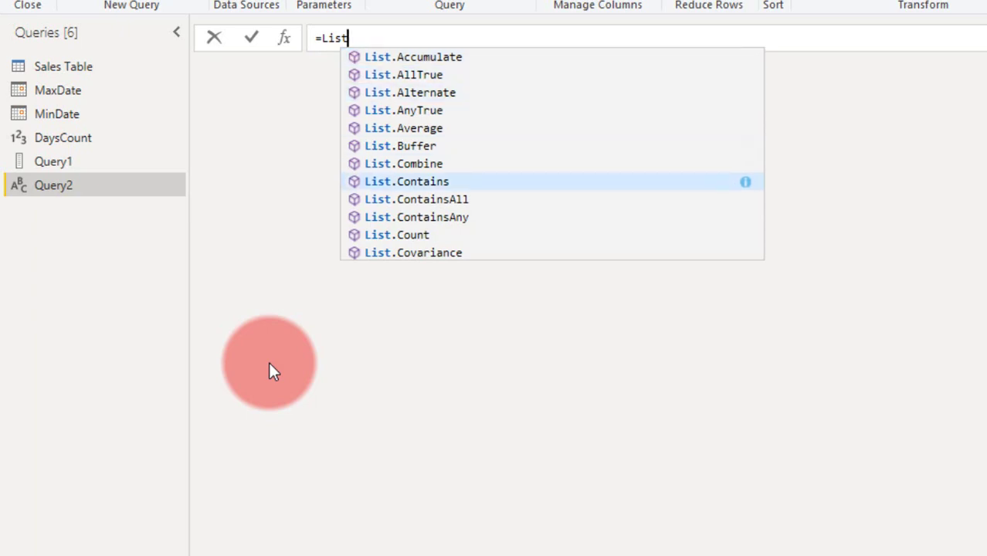
key(Up)
key(Tab)
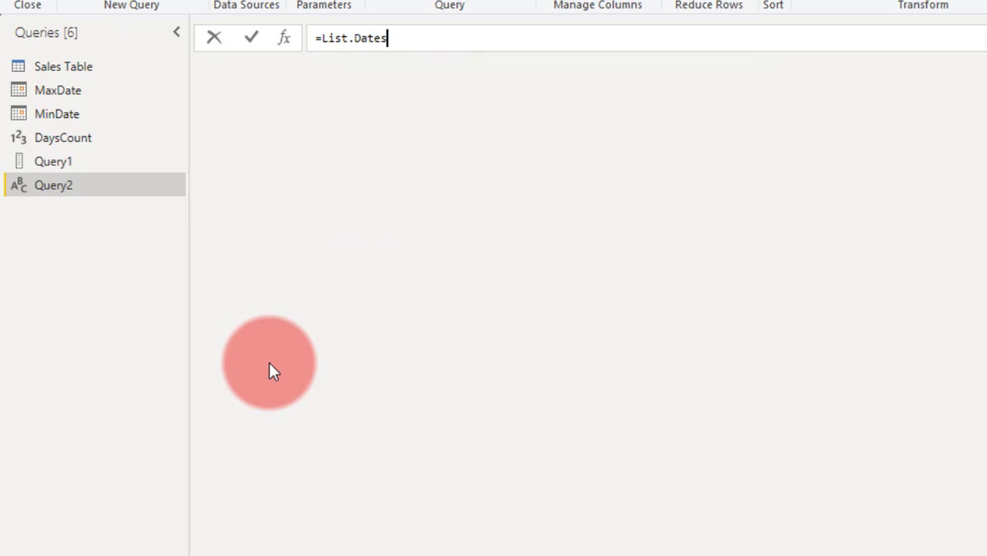
key(Return)
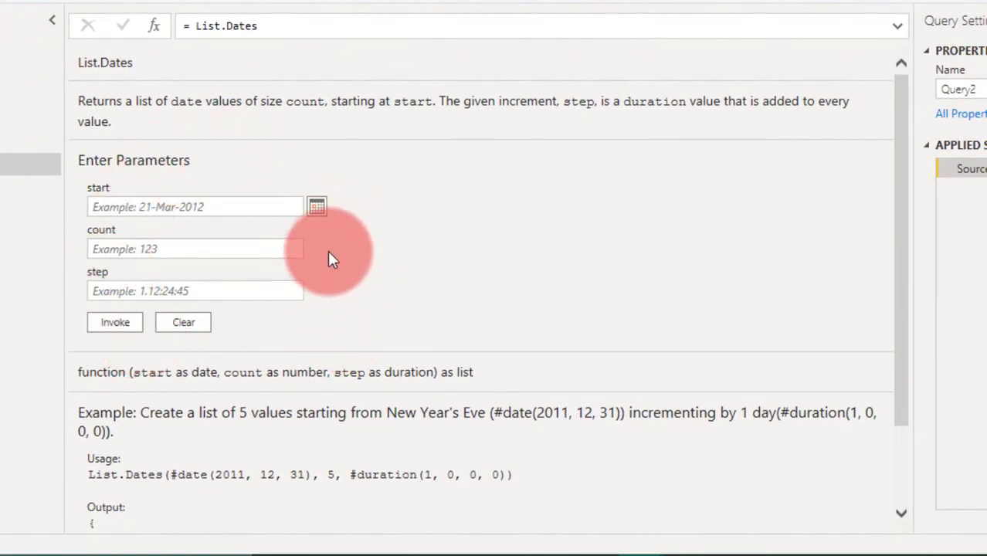
Step: Invoke List.Dates with start date 23-Feb-2020, count 30 and step 1
click(316, 207)
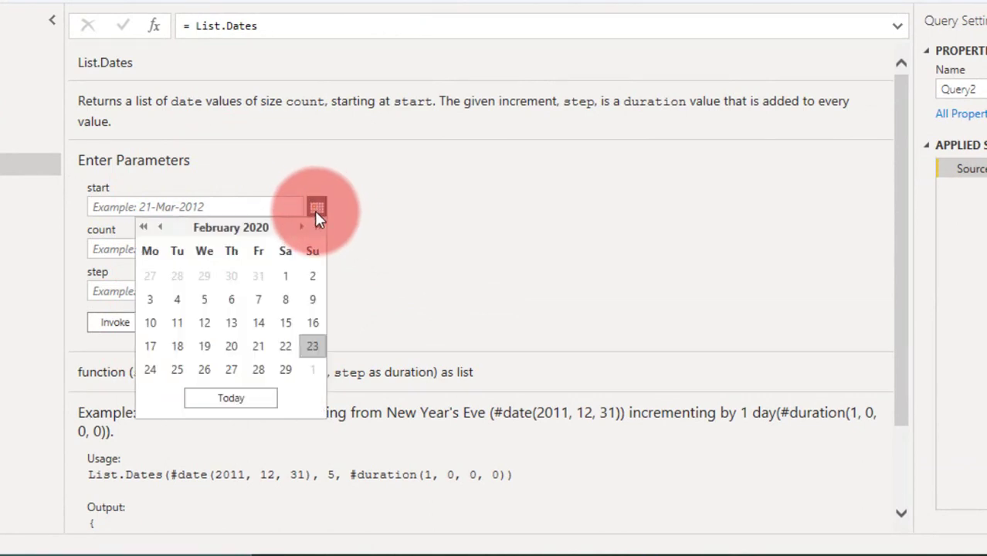
click(242, 400)
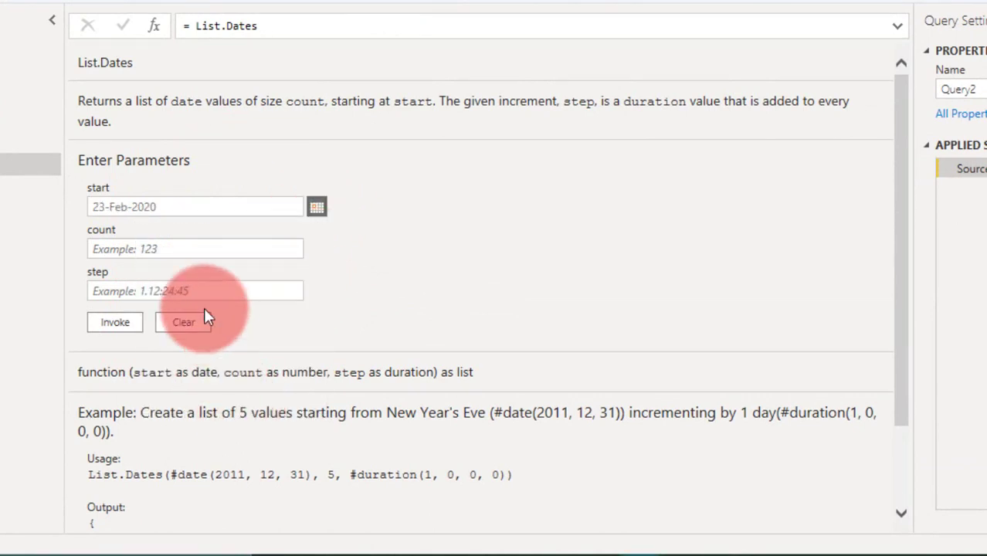
click(170, 250)
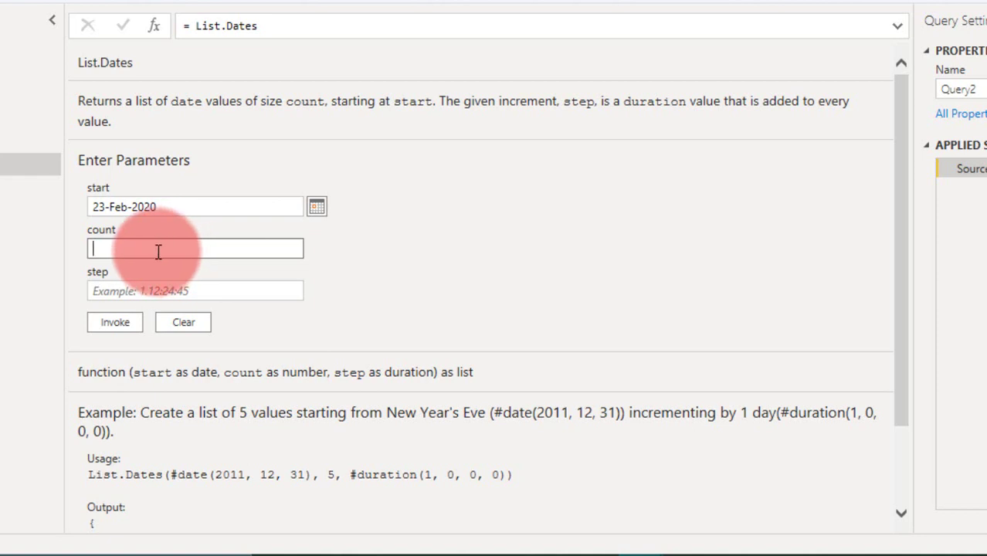
text(1)
click(133, 293)
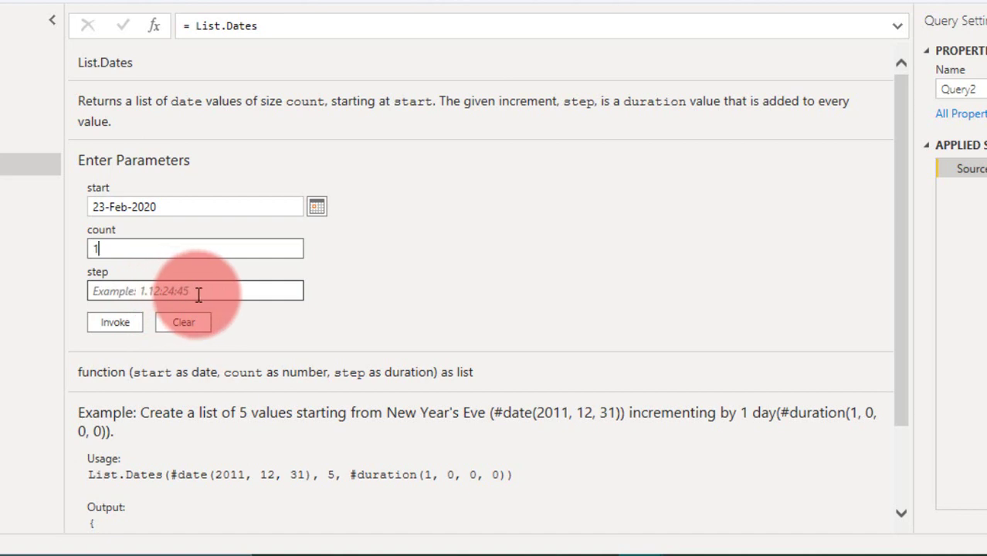
click(121, 288)
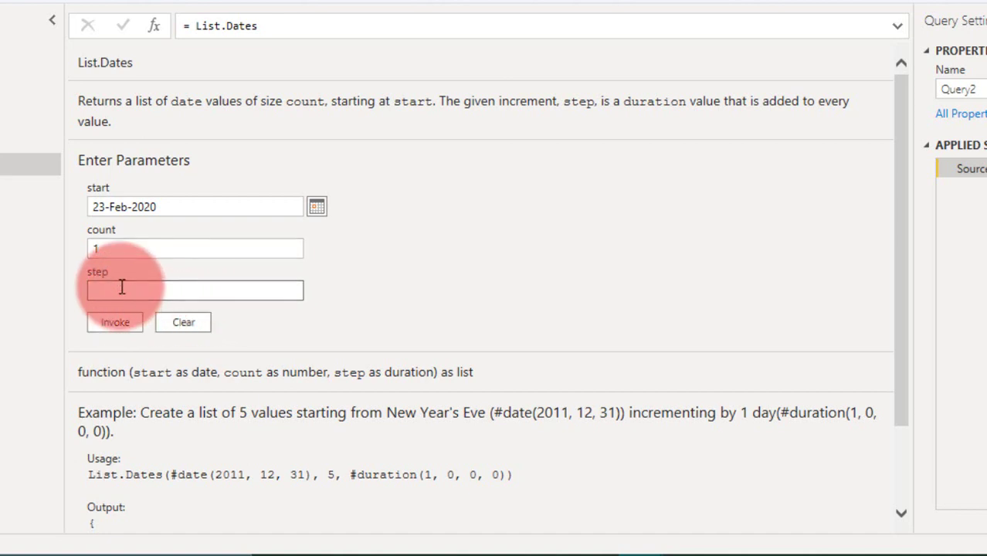
text(1)
click(146, 249)
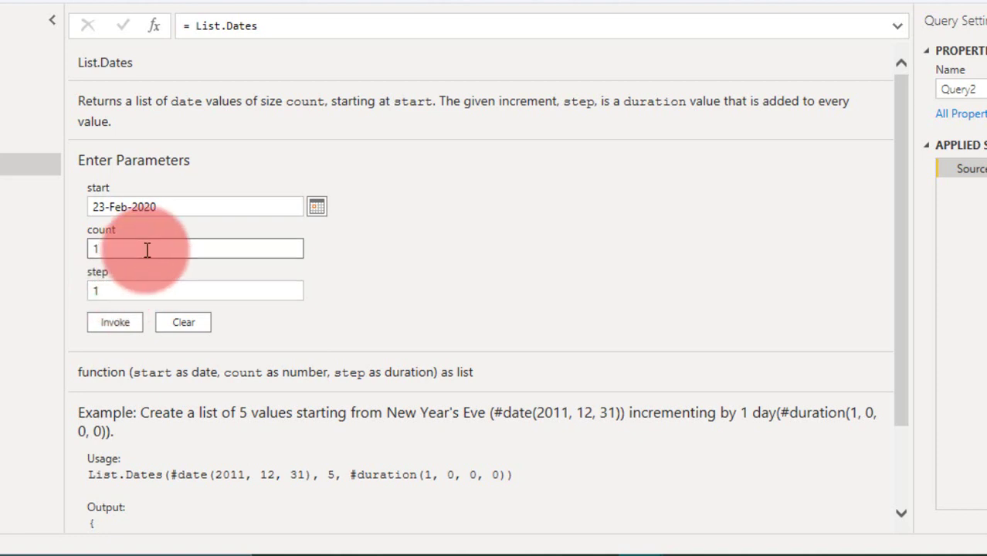
text(30)
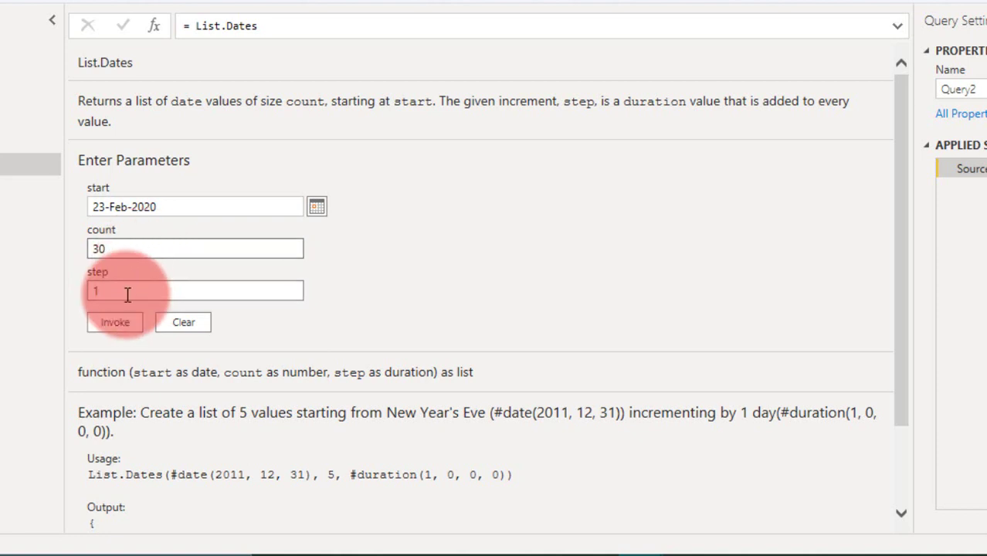
click(124, 320)
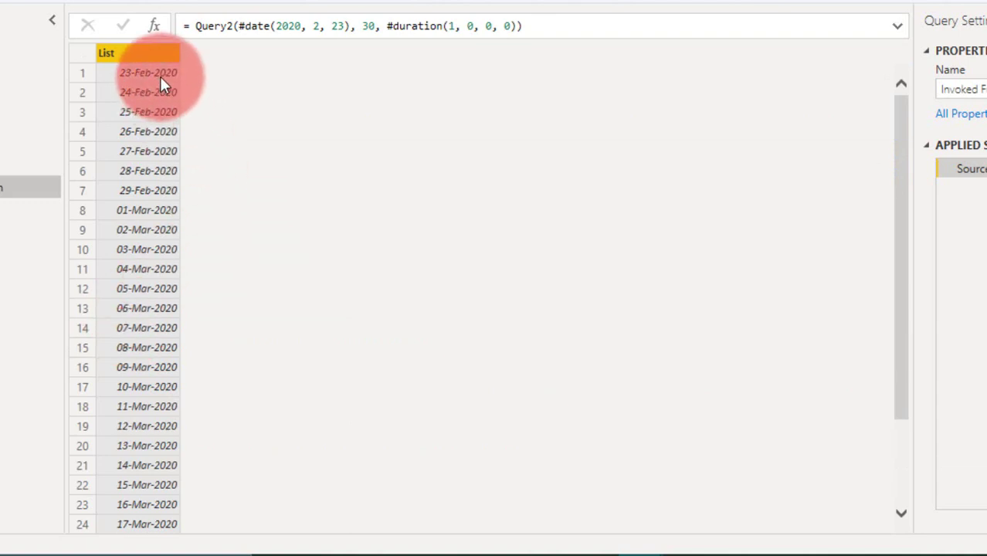
Step: Scroll through the invoked 30-date list, then switch to the Sales Table query
scroll(159, 116, down, 2)
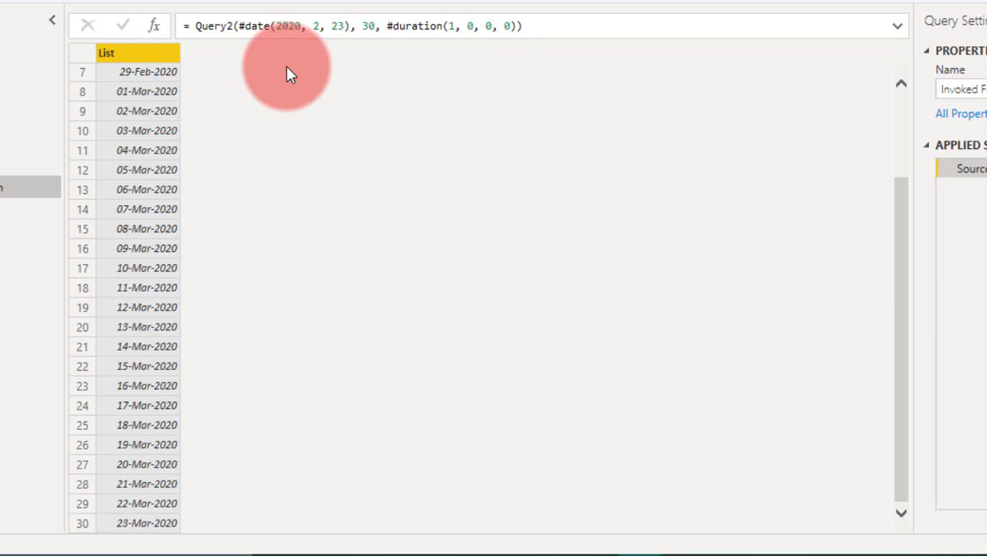
click(6, 54)
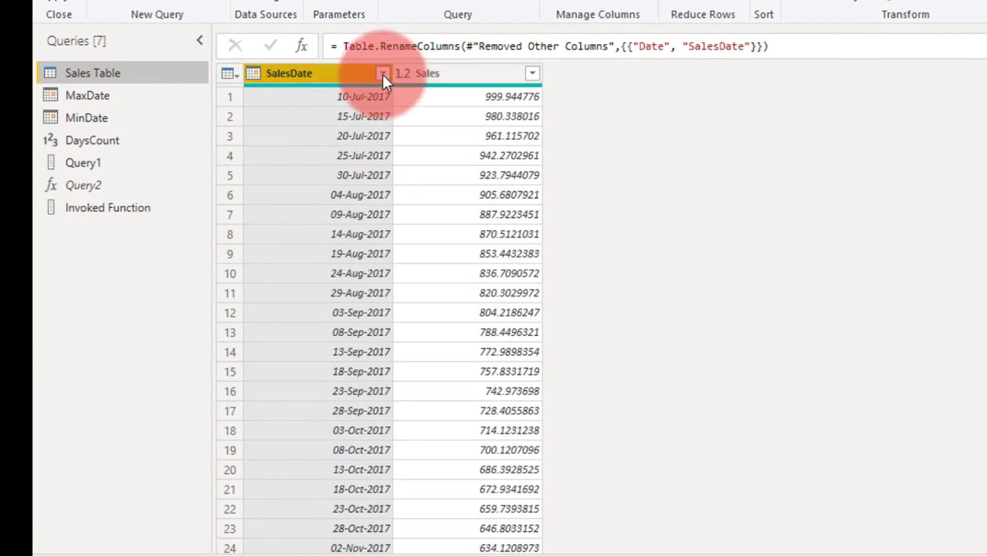
click(382, 75)
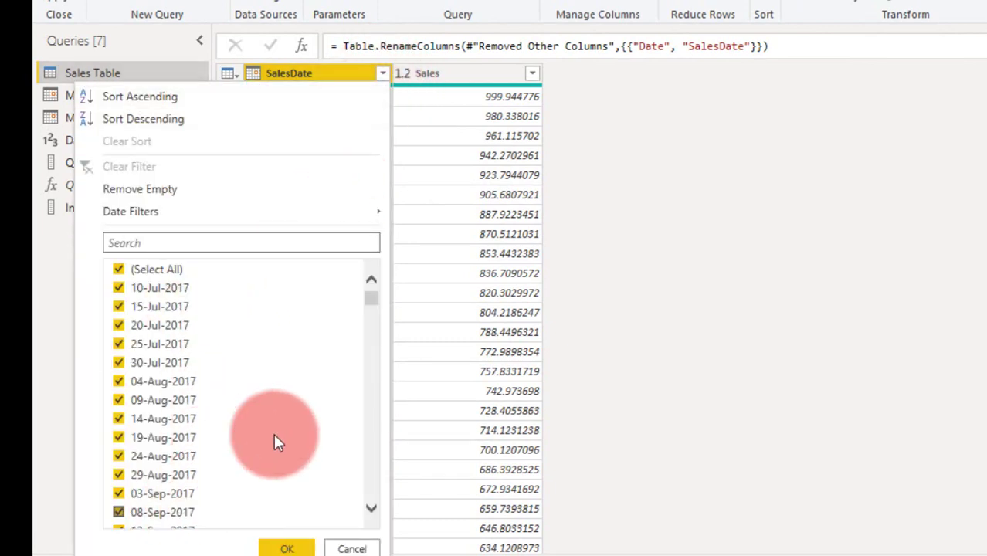
scroll(372, 331, down, 1)
drag(372, 331, 355, 524)
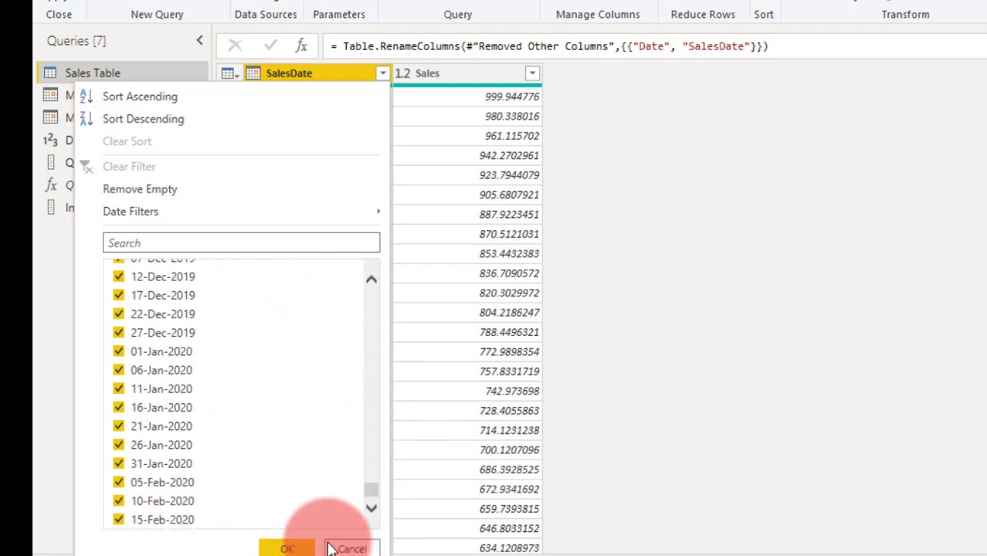
click(349, 548)
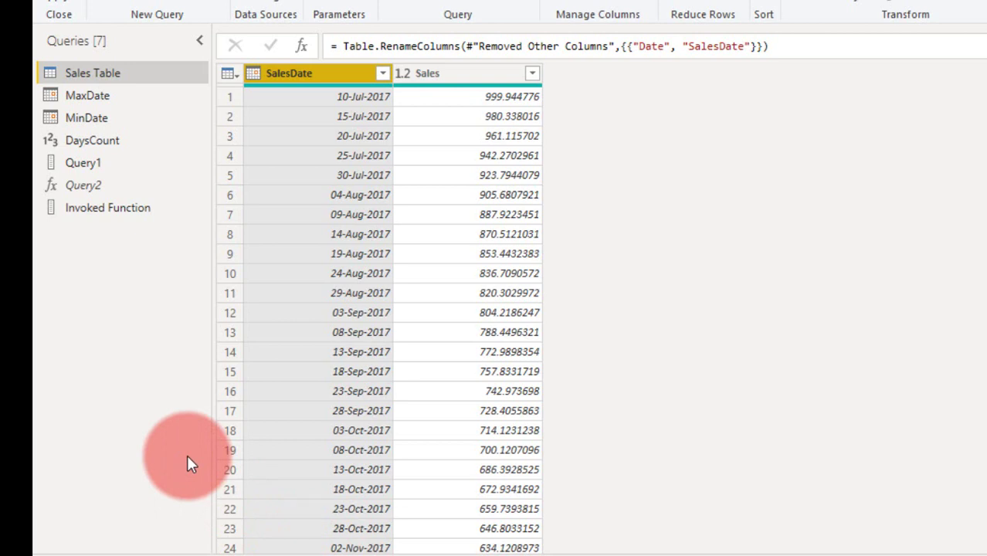
Step: Inspect the MinDate query's Table.Min formula on the Sales Table reference, returning 10-Jul-2017
click(100, 120)
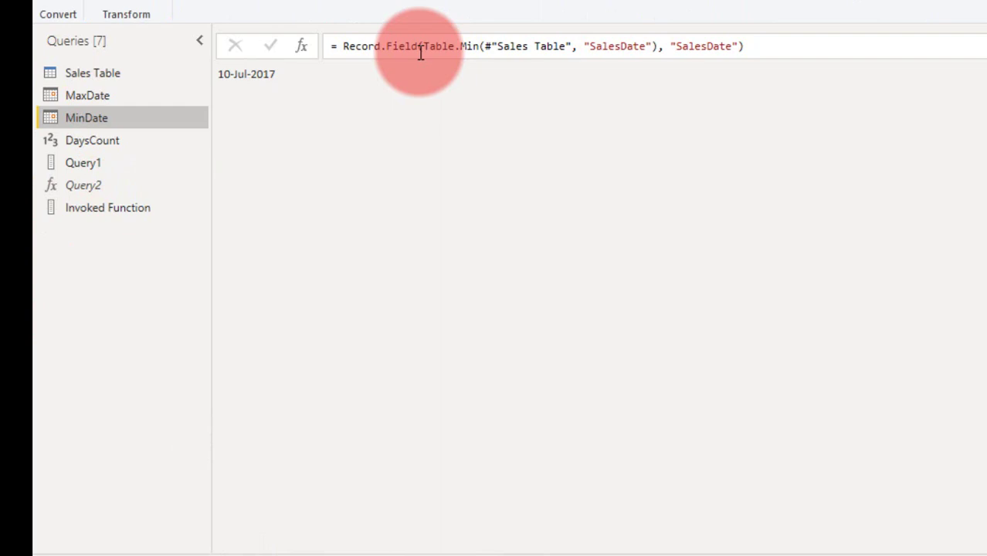
right_click(80, 244)
mouse_move(144, 283)
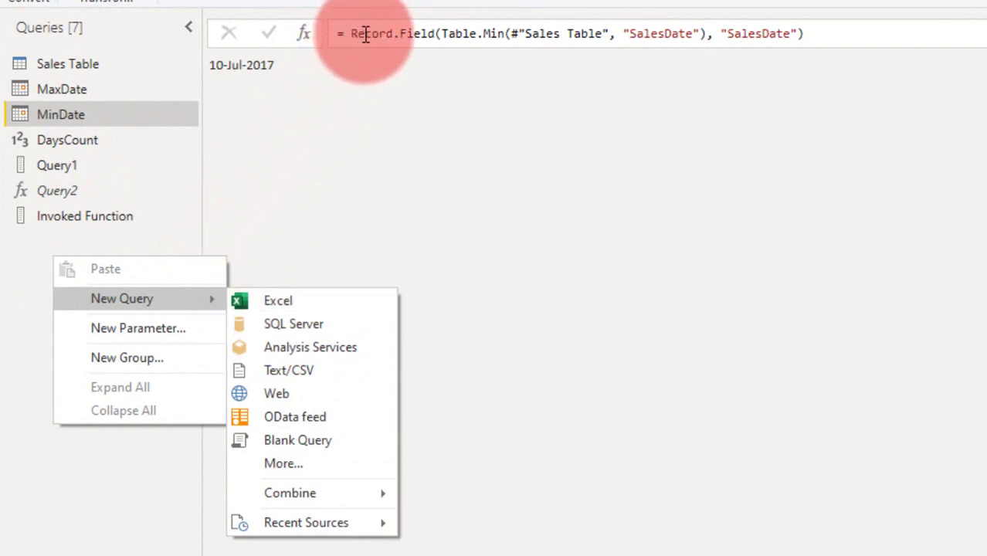
click(440, 34)
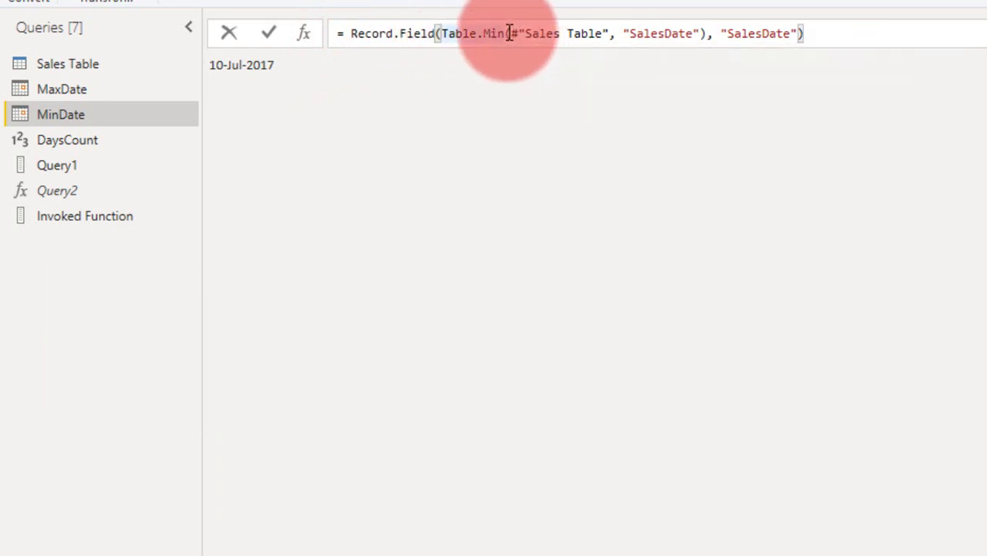
drag(510, 33, 608, 34)
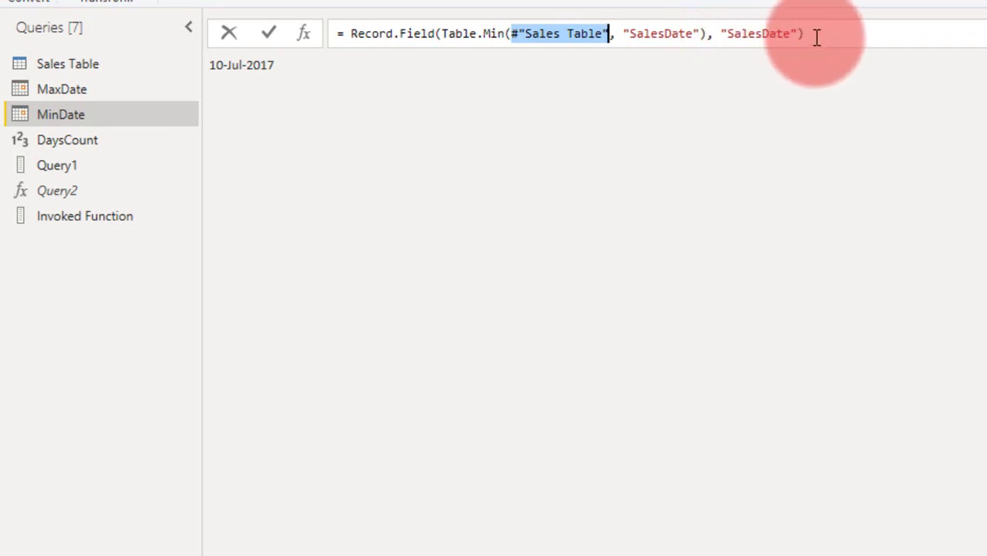
click(230, 68)
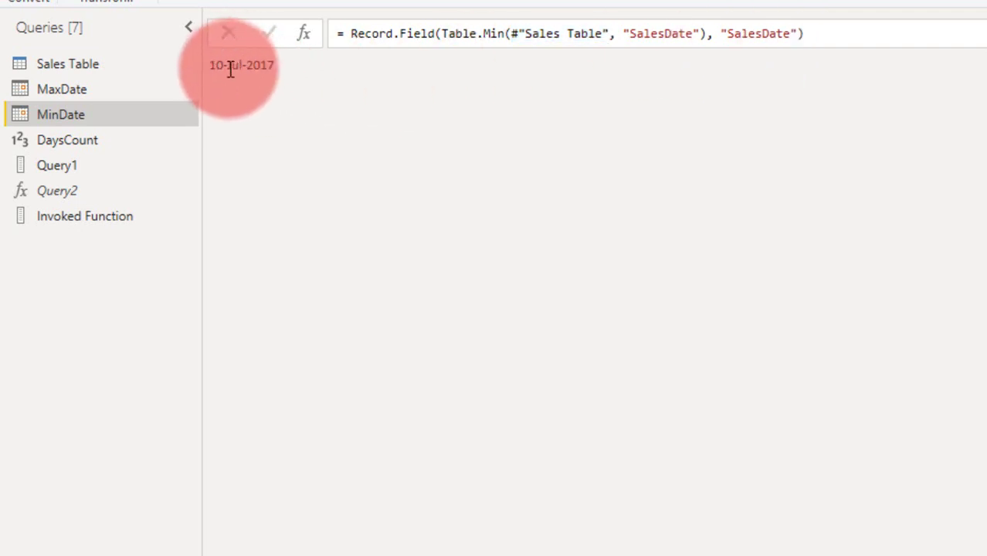
click(280, 69)
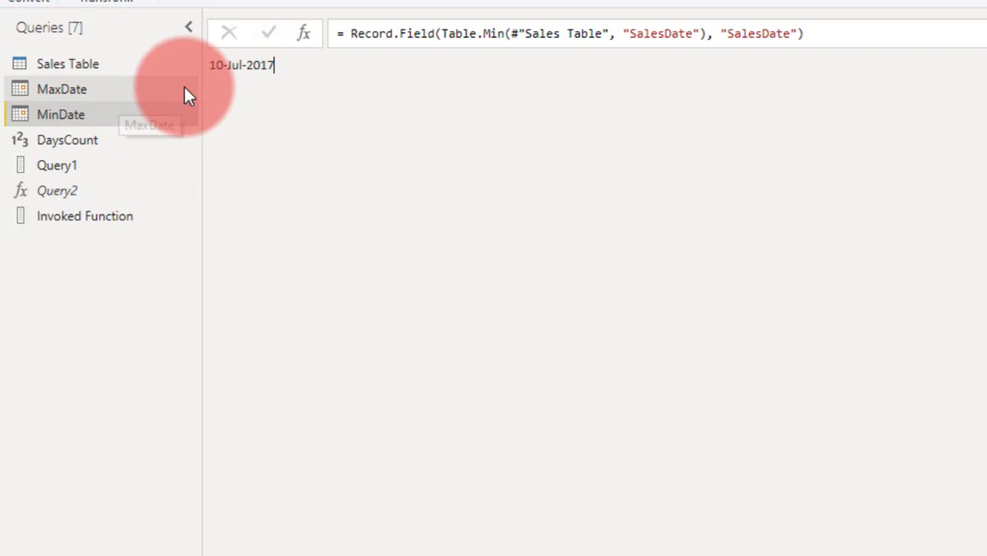
Step: Compare the MaxDate and MinDate results, then return to the Invoked Function query
click(82, 90)
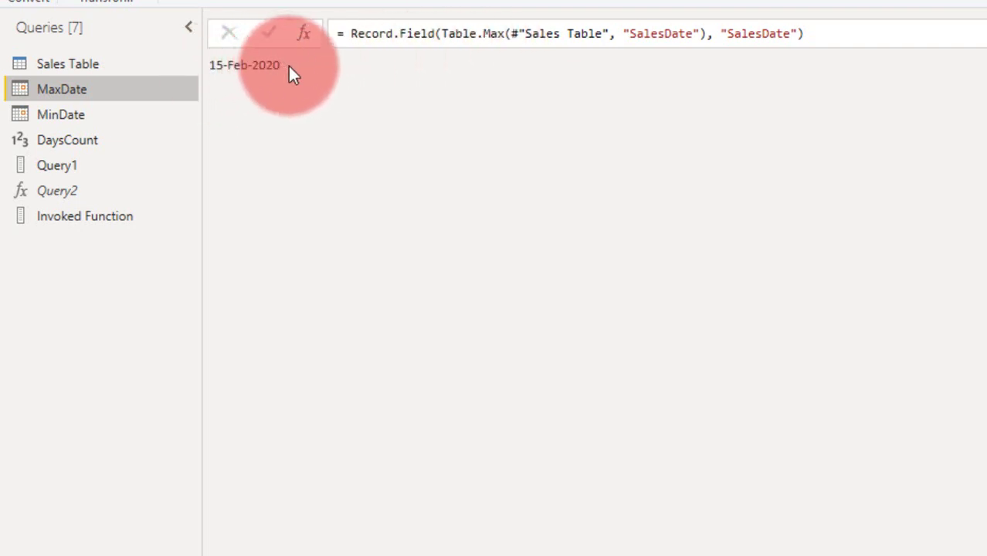
click(61, 119)
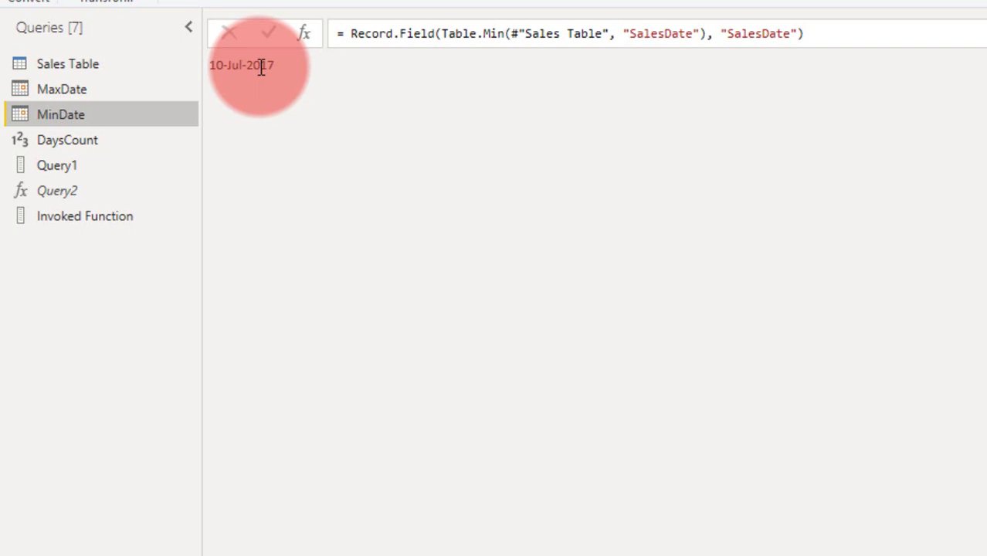
click(103, 216)
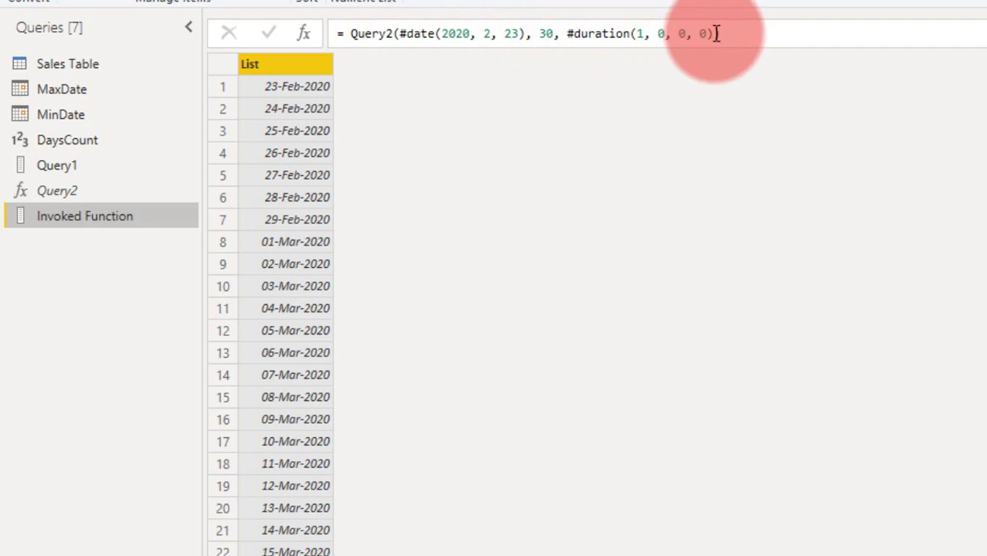
Step: Close the Query2(#date(2020, 2, 23), 30, #duration(1, 0, 0, 0)) call and review its arguments
text())
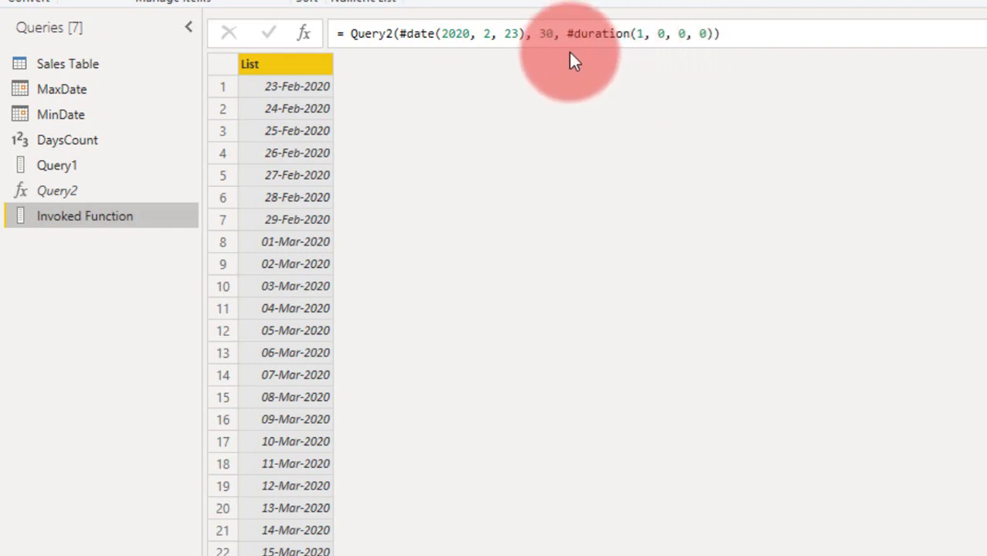
drag(540, 33, 558, 33)
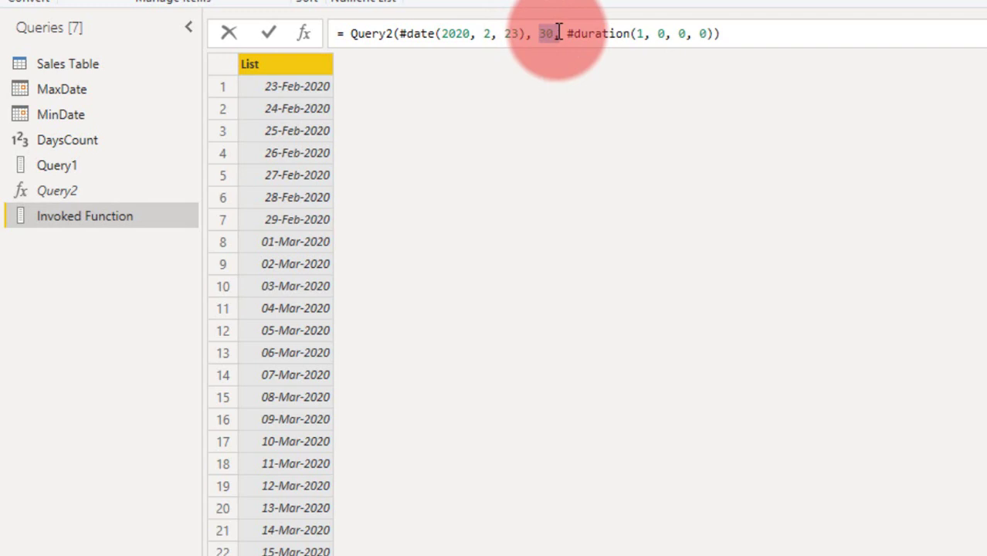
click(398, 33)
key(shift+Home)
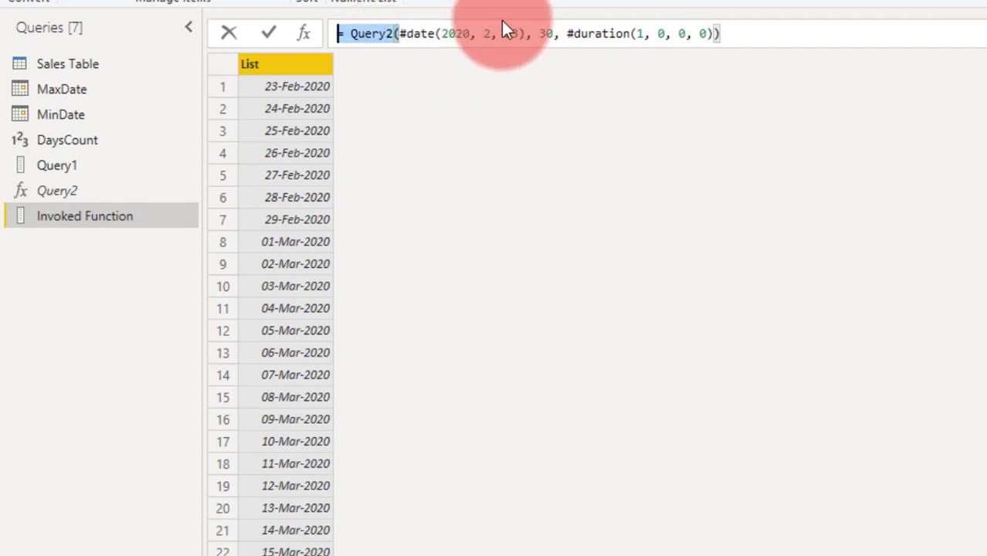
shift+click(525, 33)
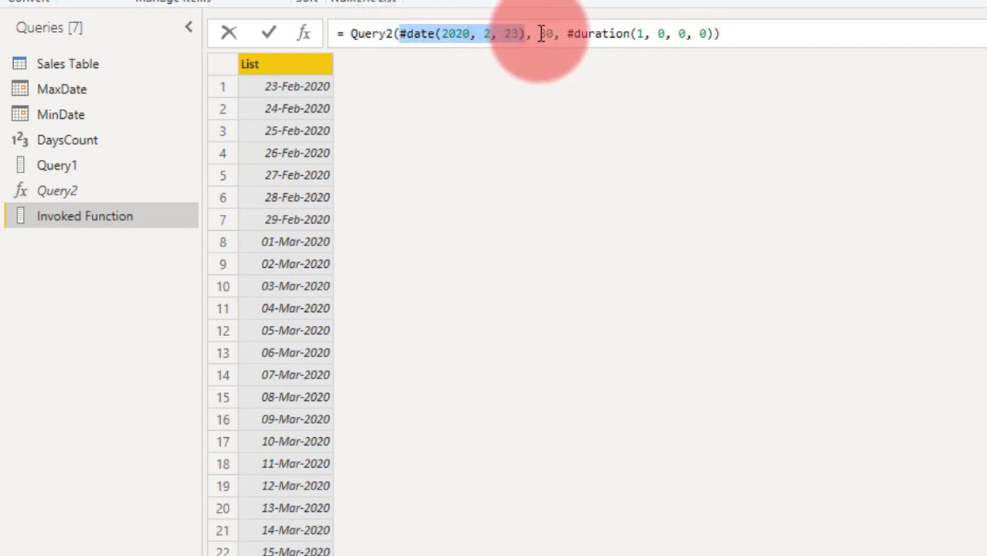
drag(541, 33, 555, 26)
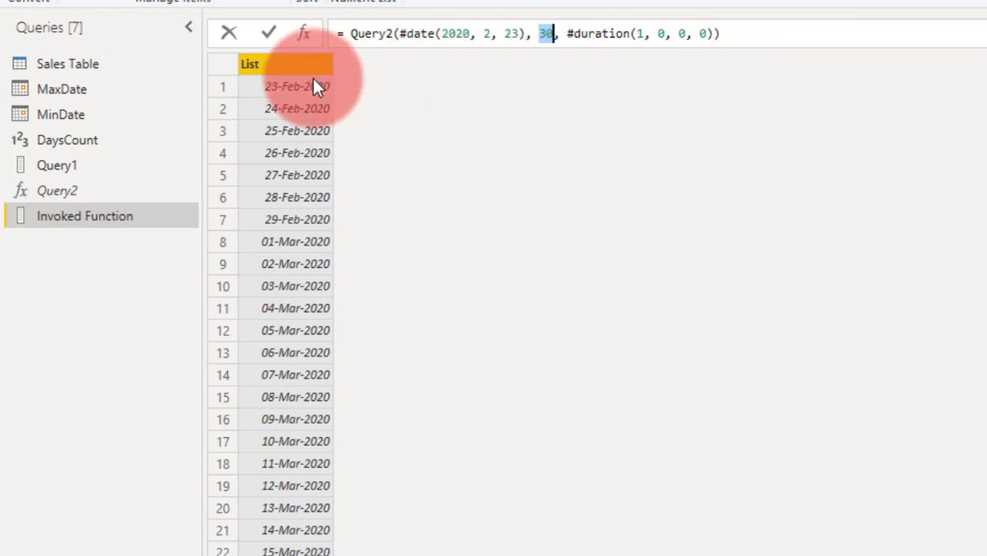
click(71, 139)
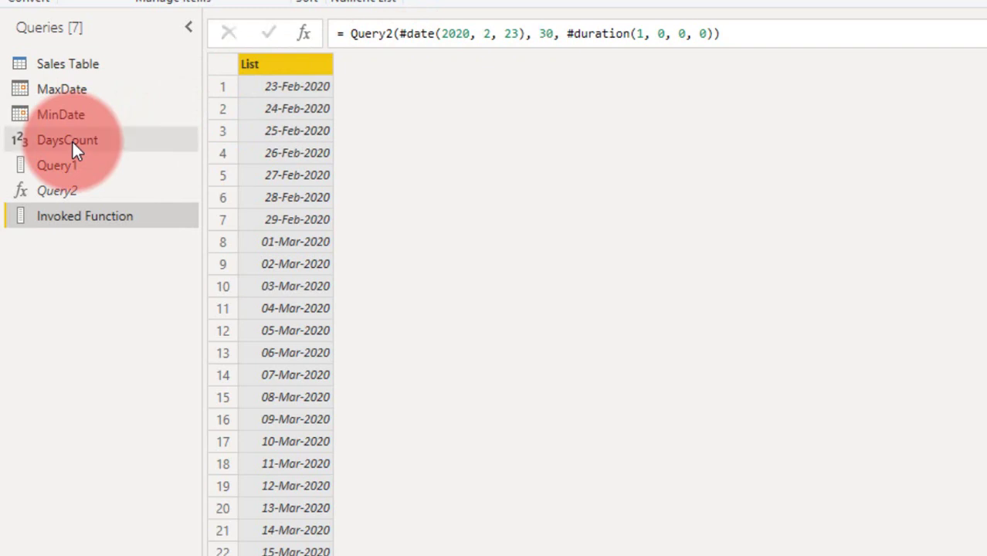
Step: Examine the DaysCount formula's Number.From( conversion that yields 950 days
click(90, 143)
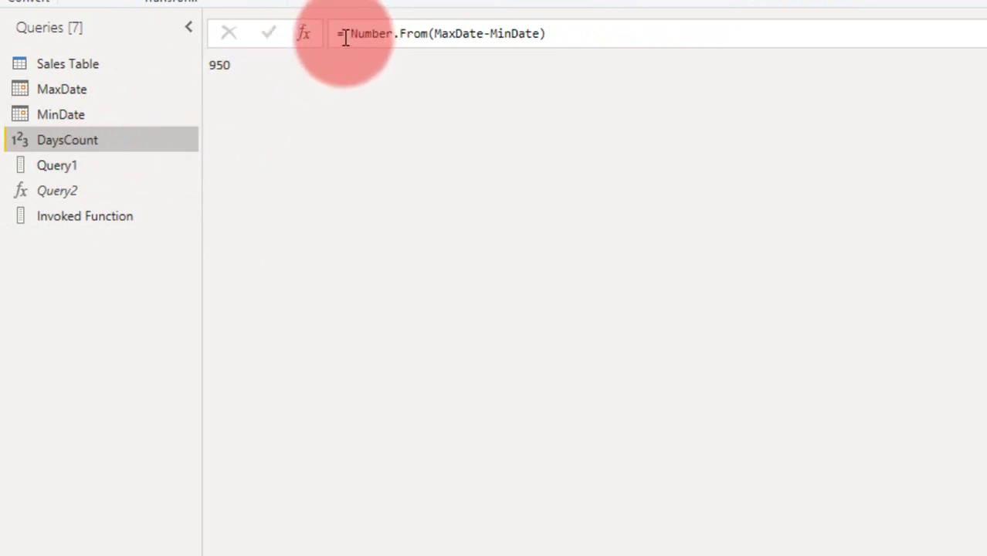
drag(349, 34, 434, 34)
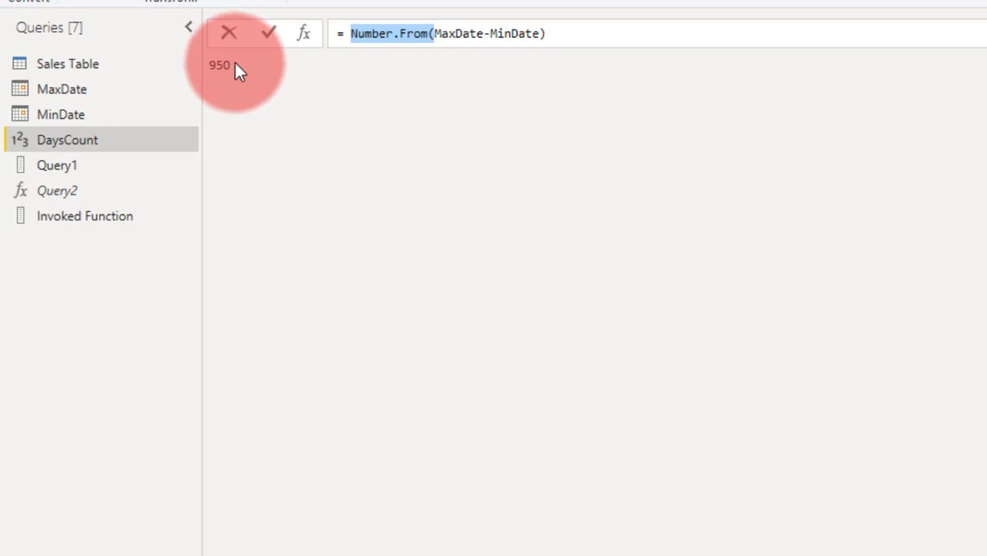
click(81, 167)
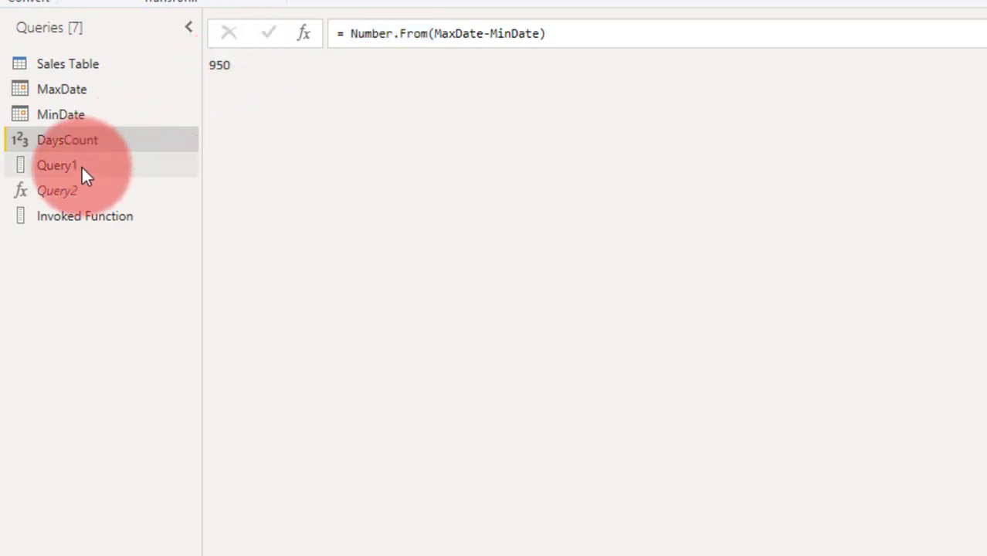
Step: Scroll Query1's 951-date list to its end and review its DaysCount+1 argument
click(81, 165)
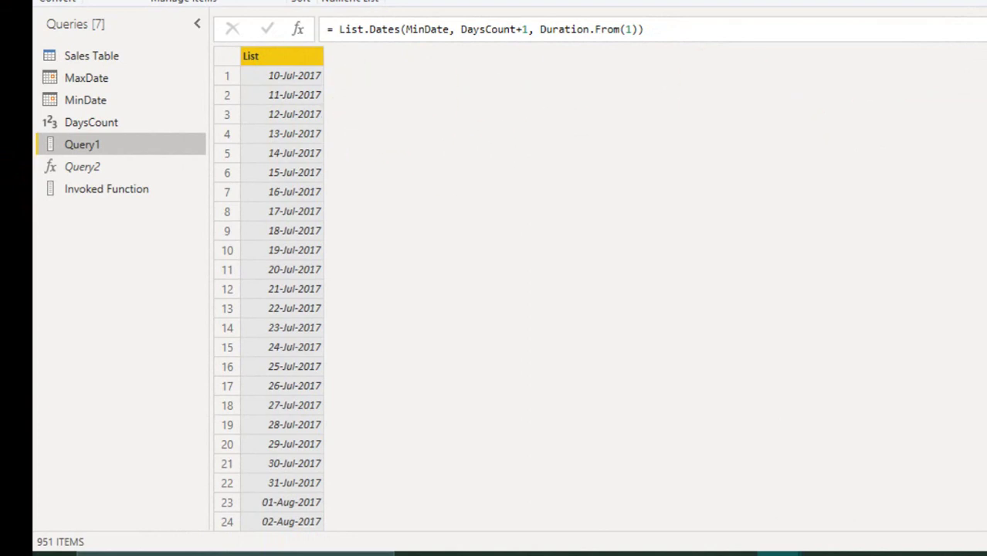
scroll(354, 437, down, 20)
scroll(351, 428, down, 20)
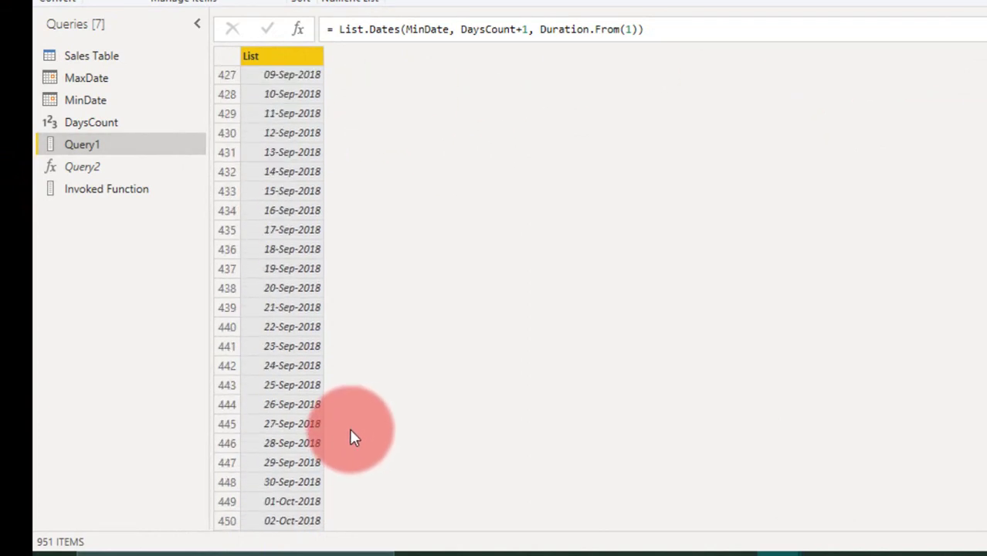
scroll(349, 426, down, 20)
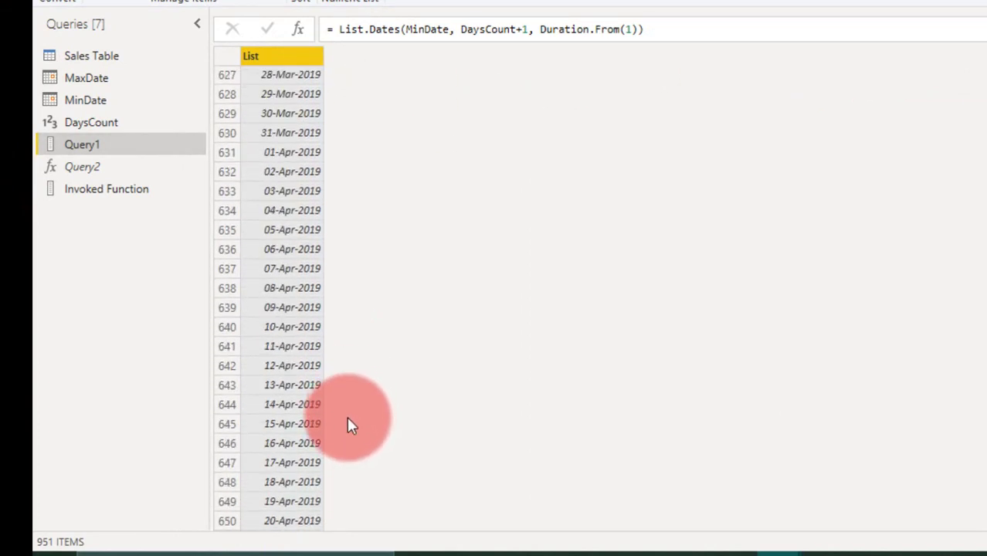
scroll(349, 424, down, 20)
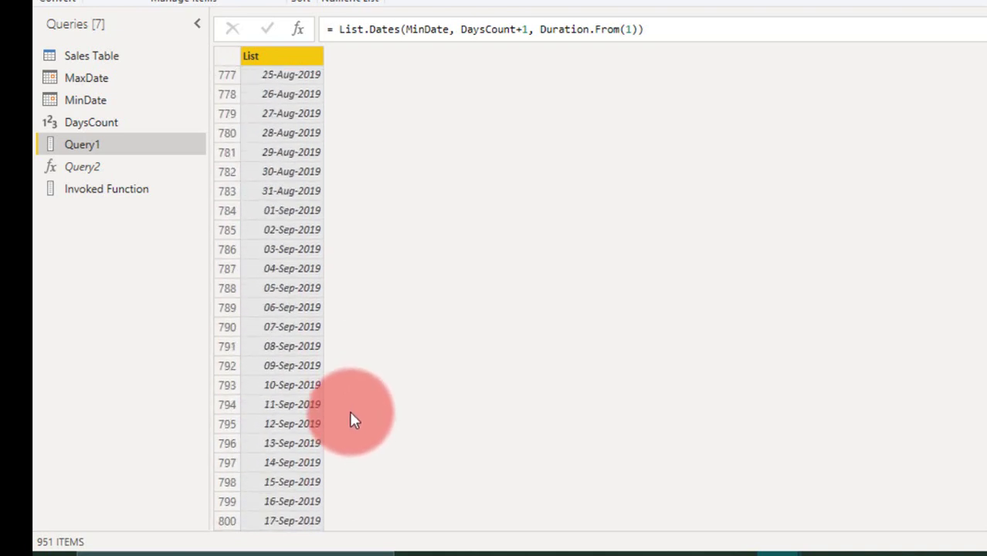
scroll(351, 429, down, 17)
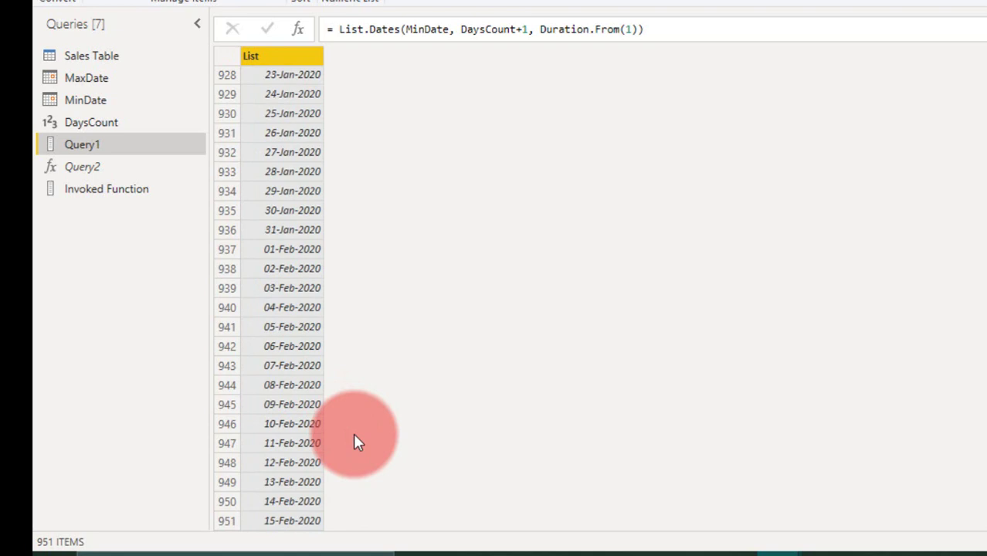
double_click(524, 29)
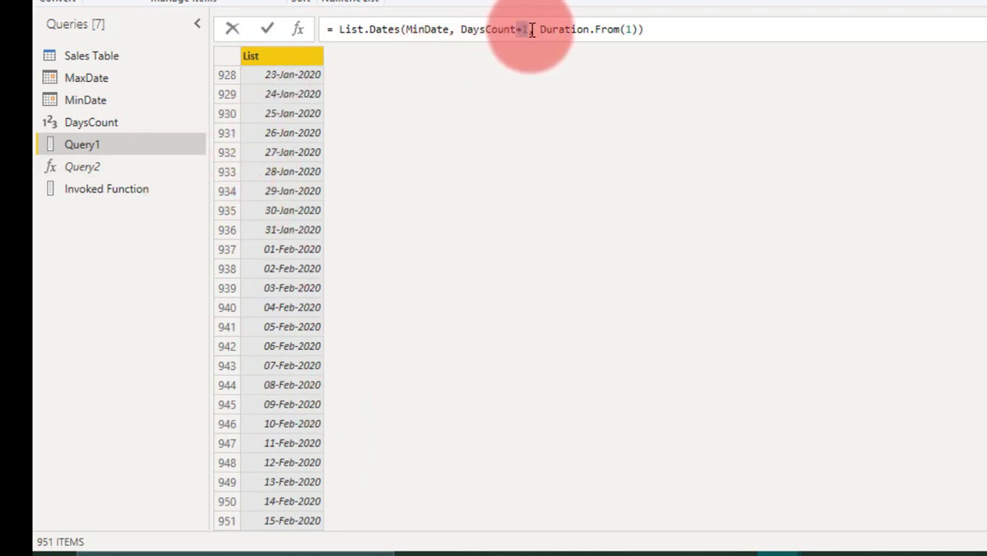
click(122, 127)
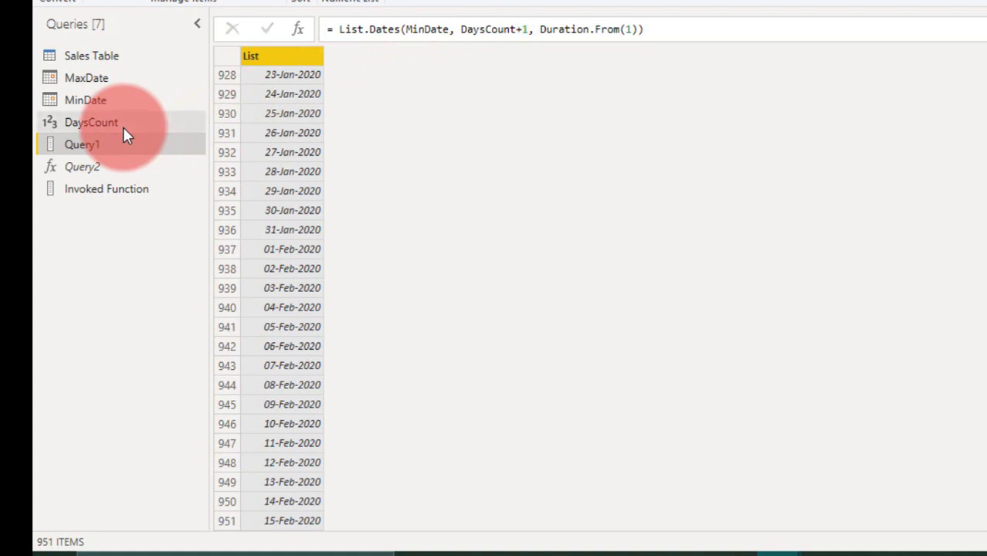
click(123, 128)
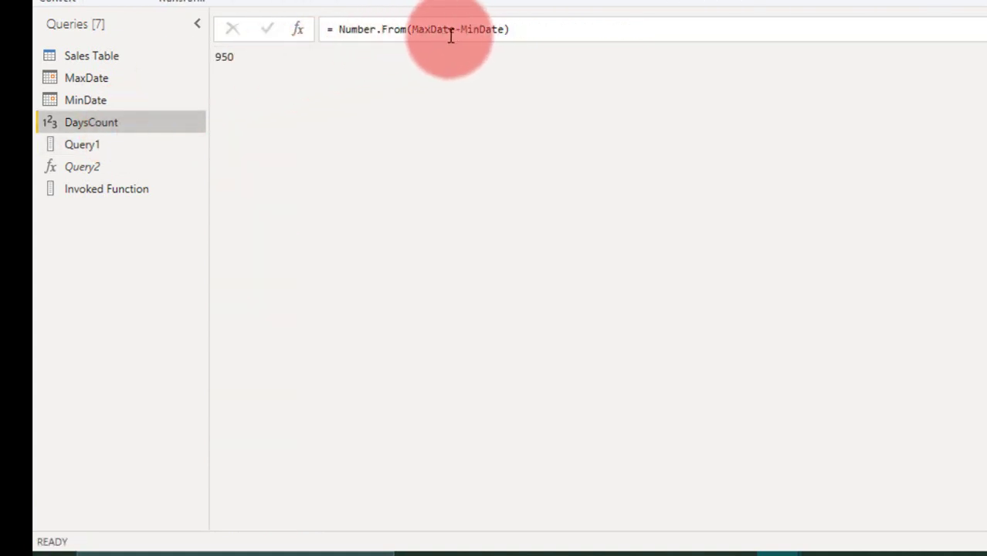
click(114, 141)
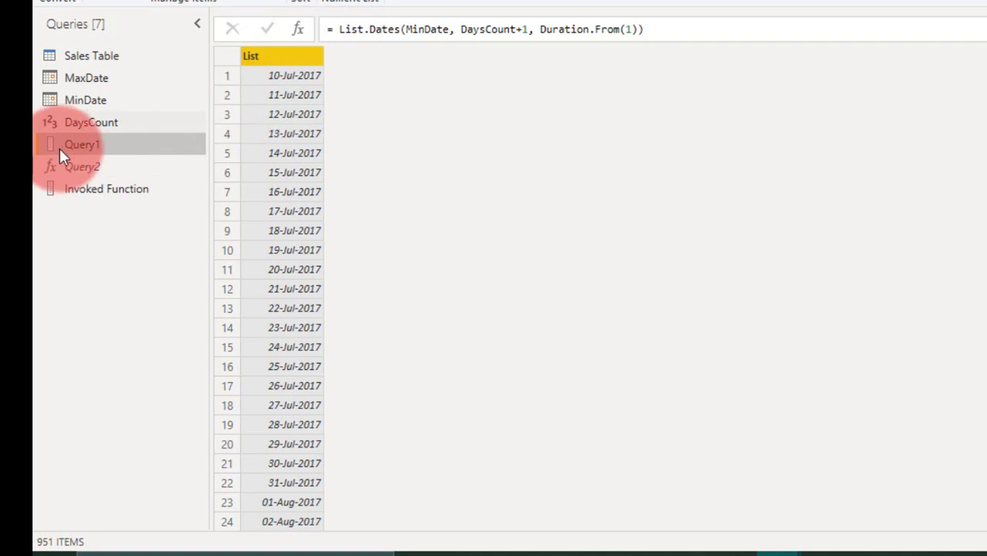
Step: Convert Query1's date list with To Table, keeping the delimiter as None
drag(48, 147, 50, 153)
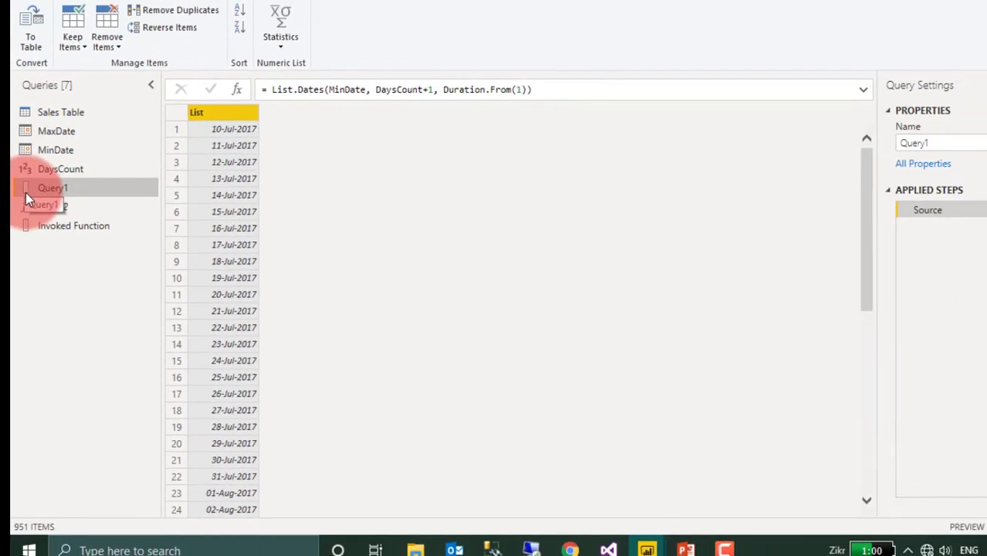
drag(26, 192, 31, 189)
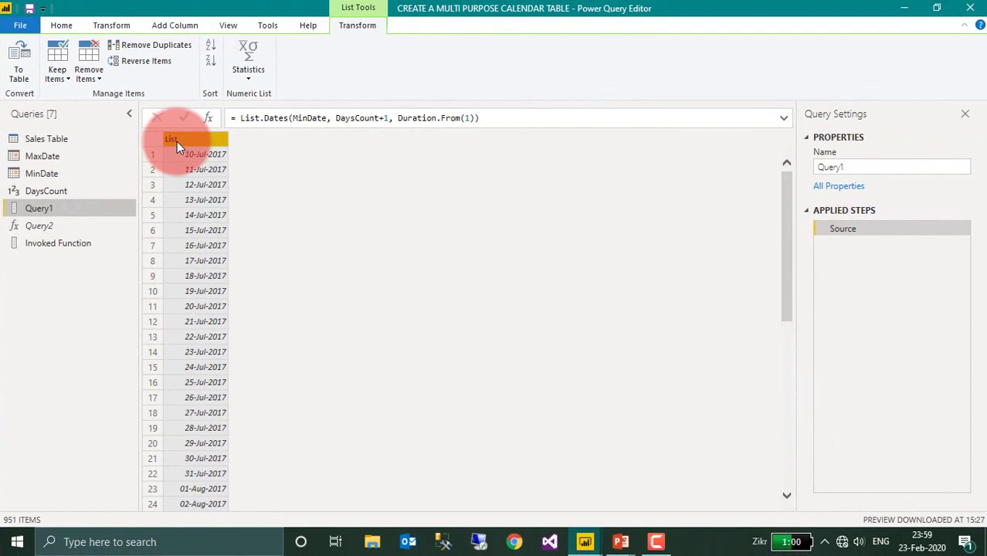
right_click(176, 144)
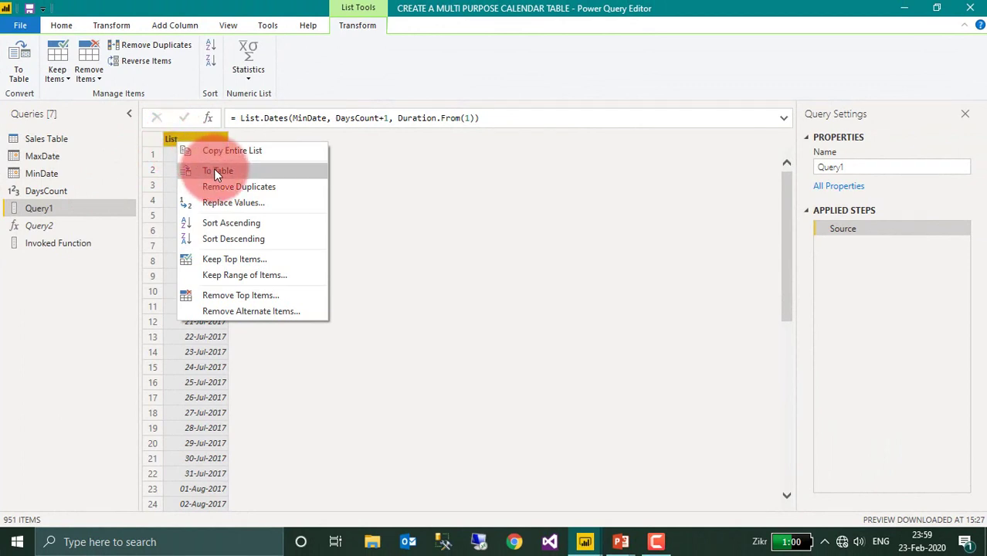
click(171, 139)
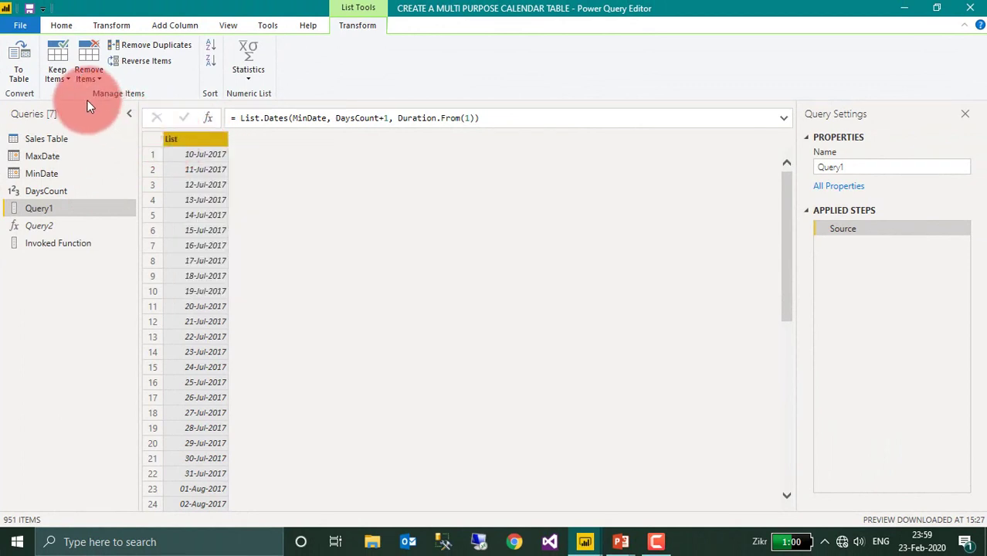
click(29, 76)
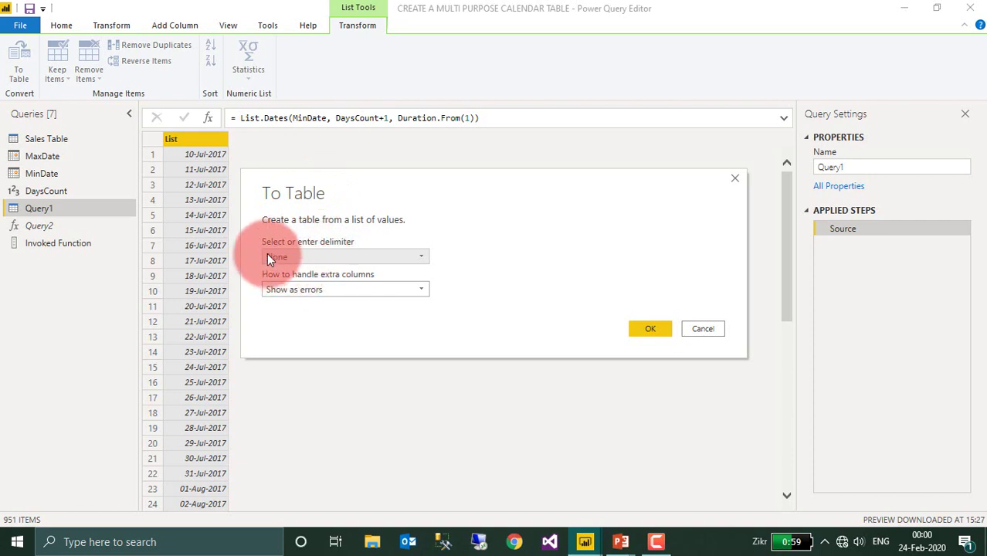
click(356, 256)
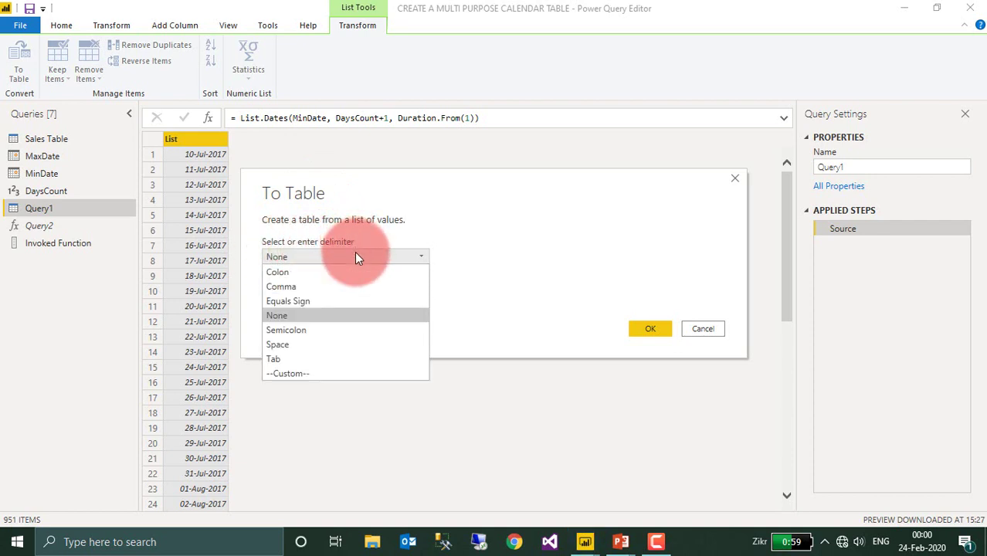
click(406, 236)
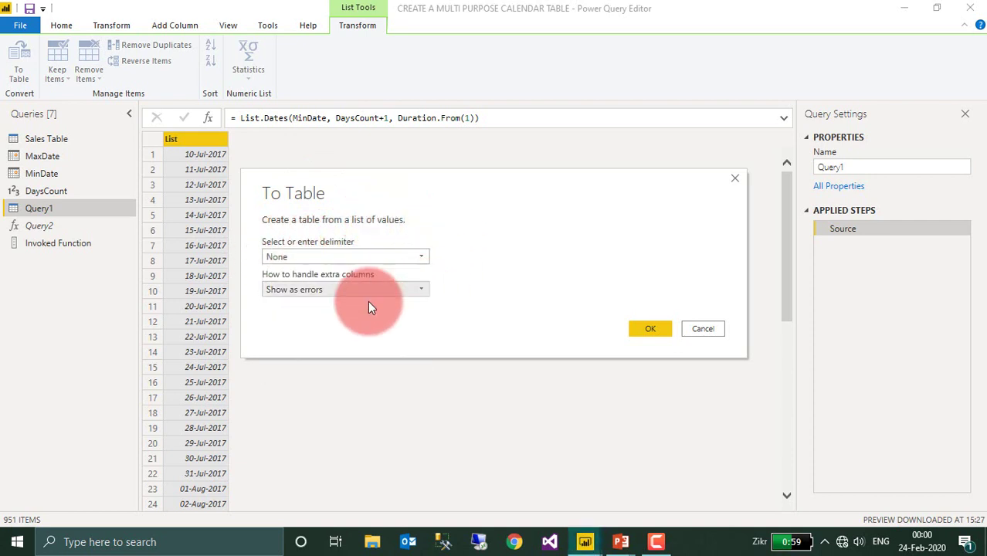
Step: Confirm the table conversion, rename Column1 to DatesList and type it as Date
click(649, 329)
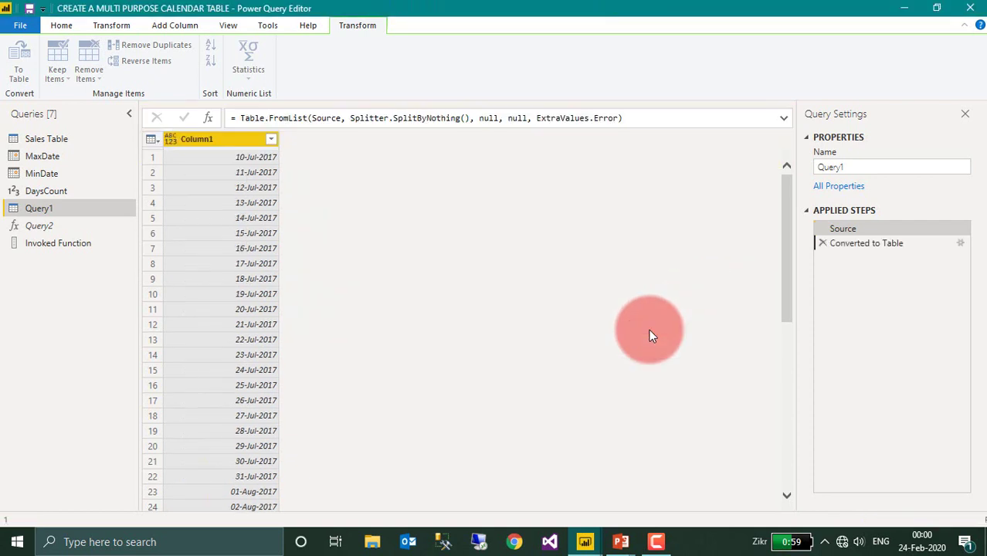
double_click(205, 140)
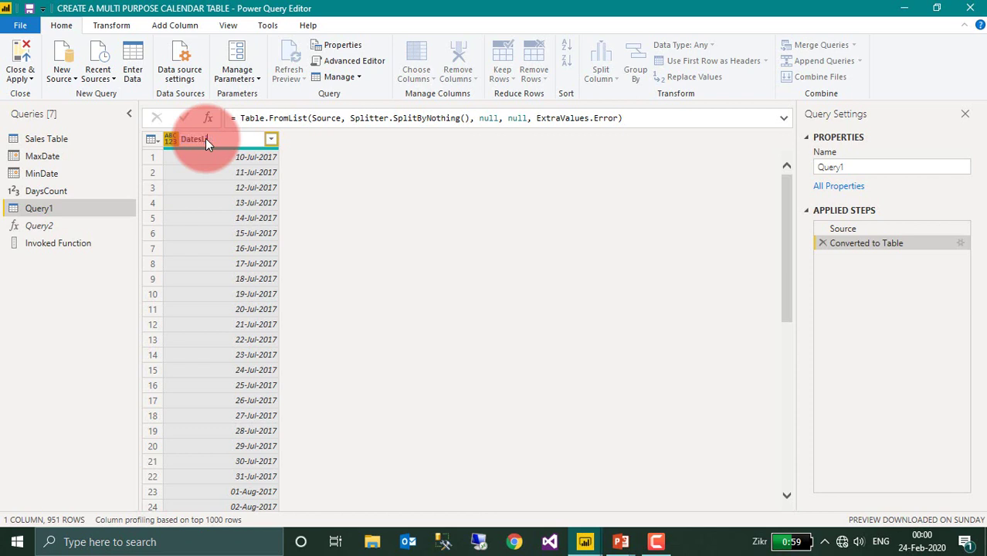
key(Return)
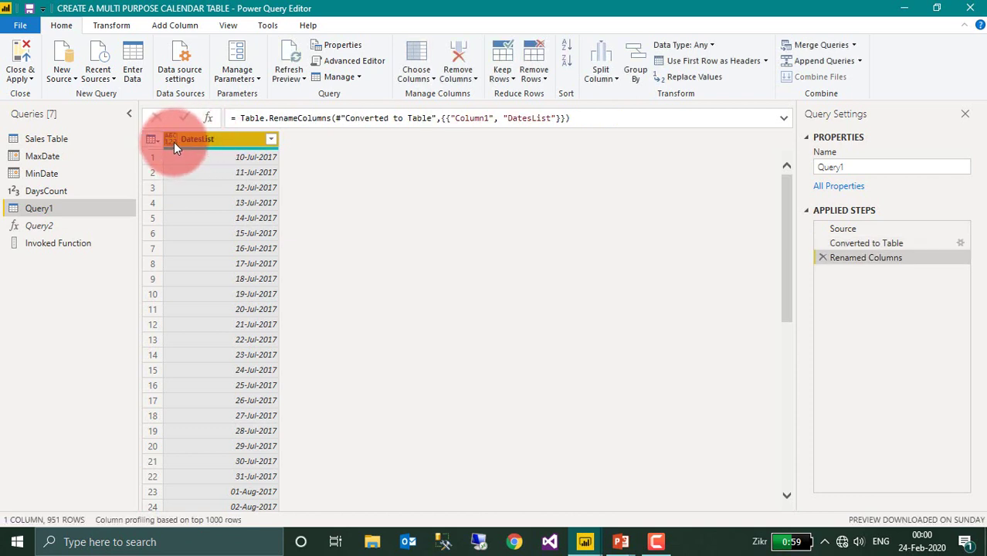
click(174, 142)
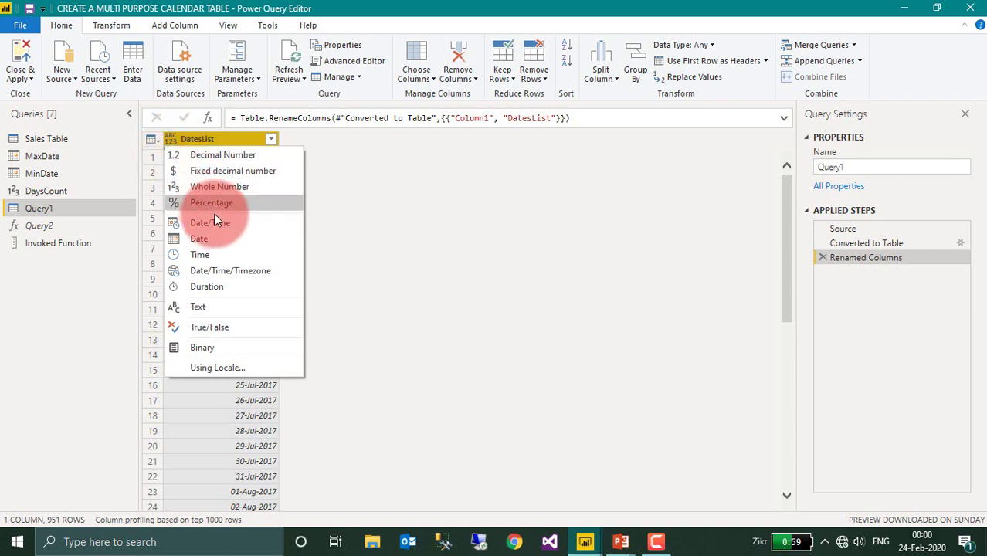
click(213, 238)
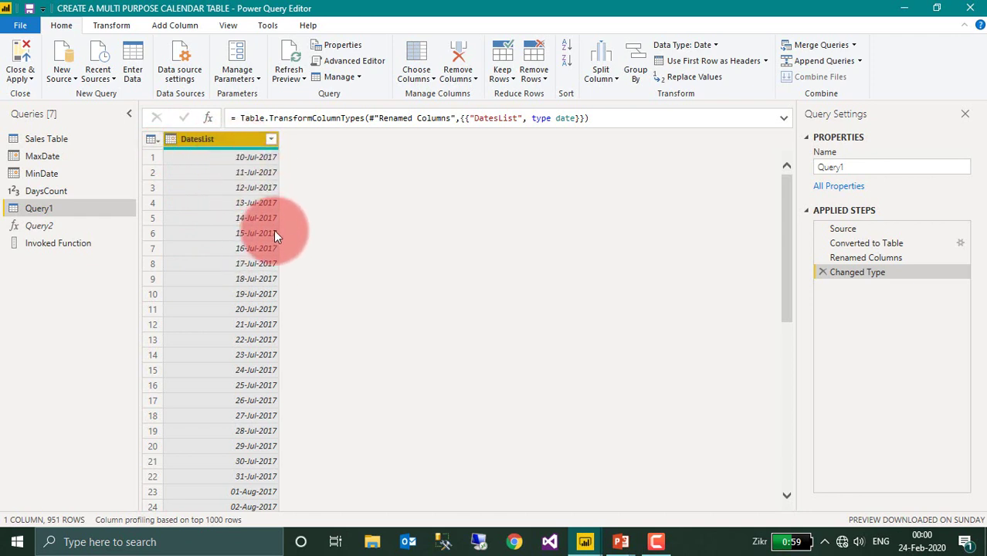
Step: Duplicate the DatesList column and rename the copy Year
right_click(214, 141)
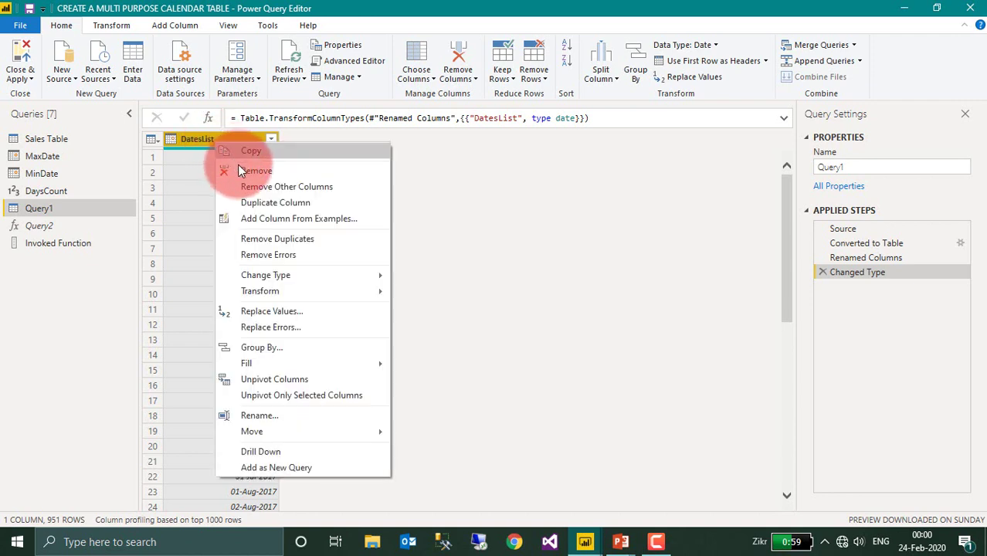
click(303, 206)
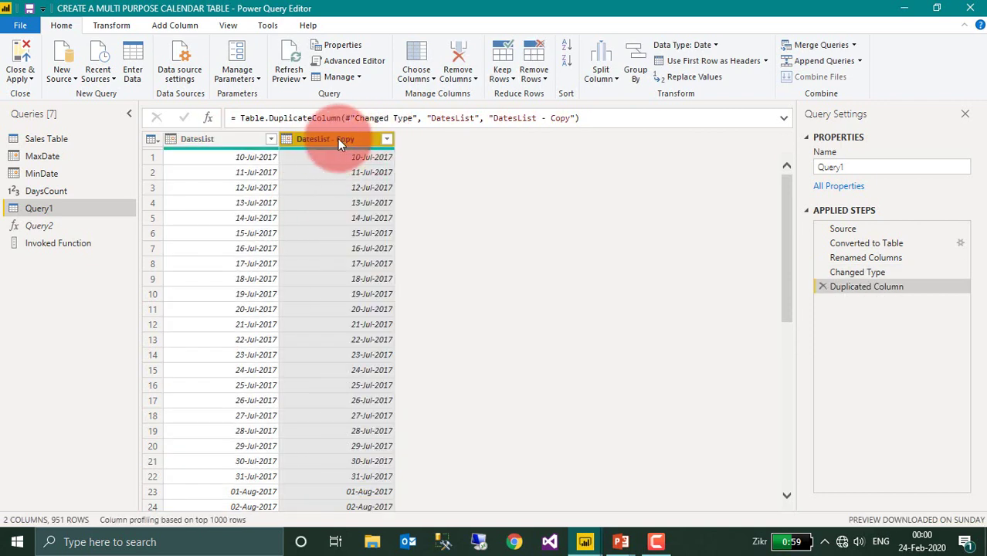
double_click(337, 141)
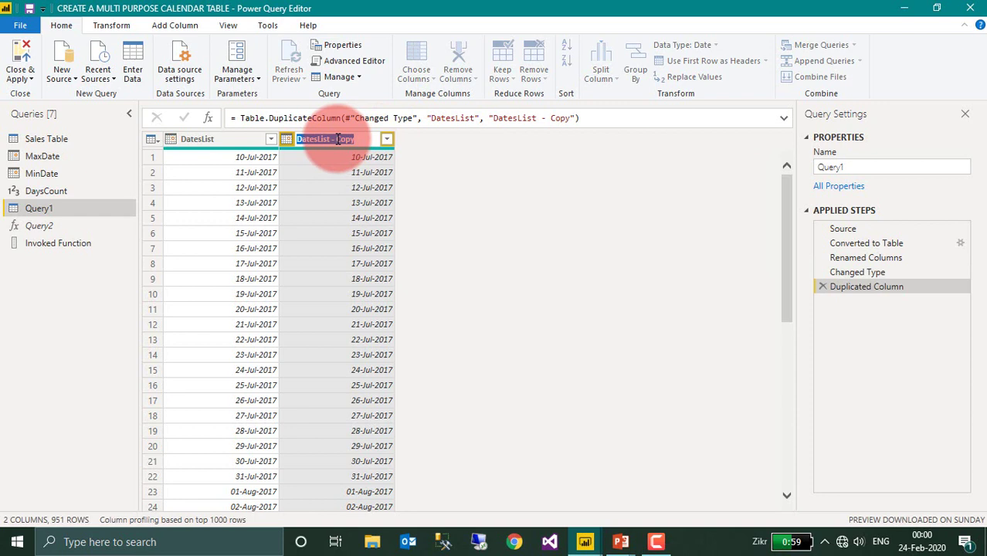
text(Year)
key(Return)
Step: Transform the Year column's dates into year numbers like 2017
right_click(337, 138)
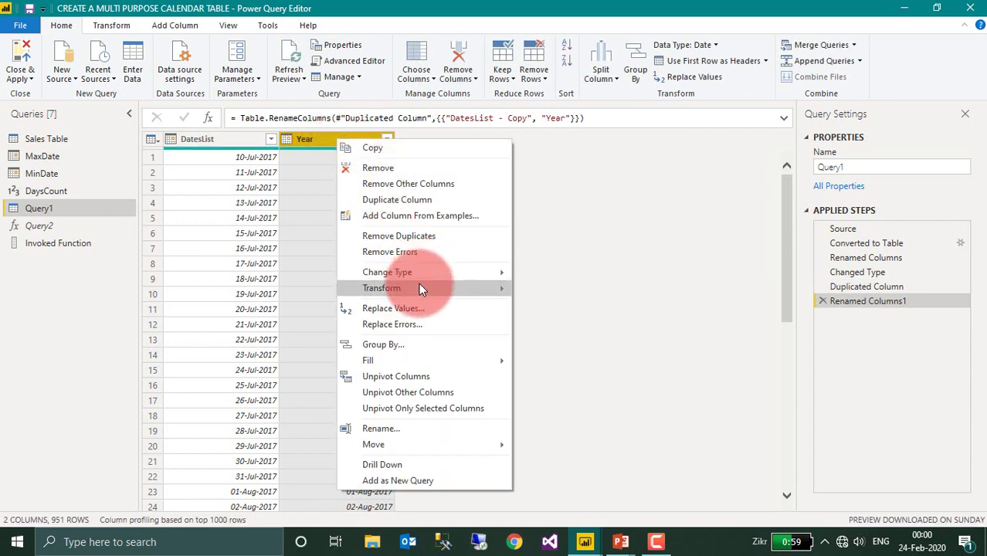
mouse_move(419, 288)
mouse_move(540, 288)
click(649, 291)
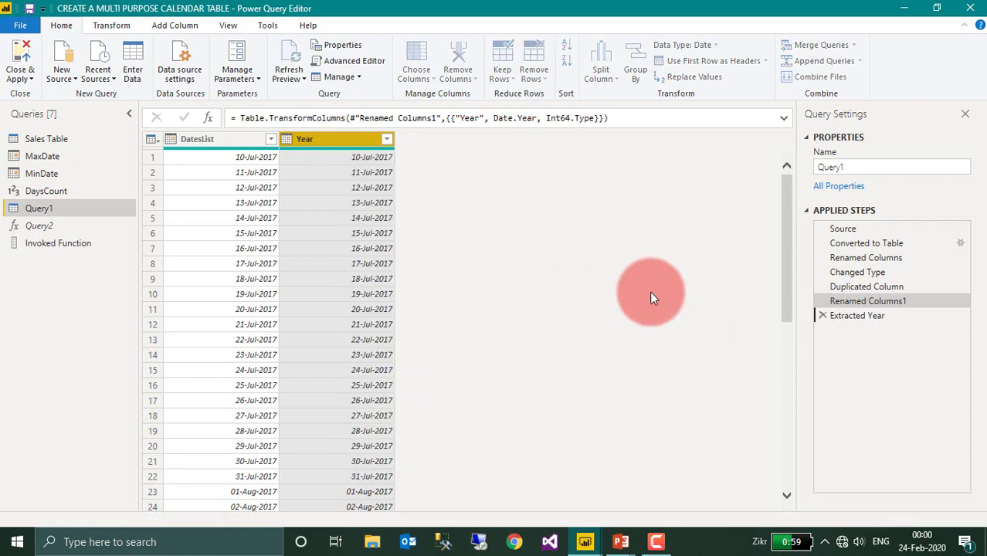
right_click(324, 139)
click(316, 141)
right_click(315, 140)
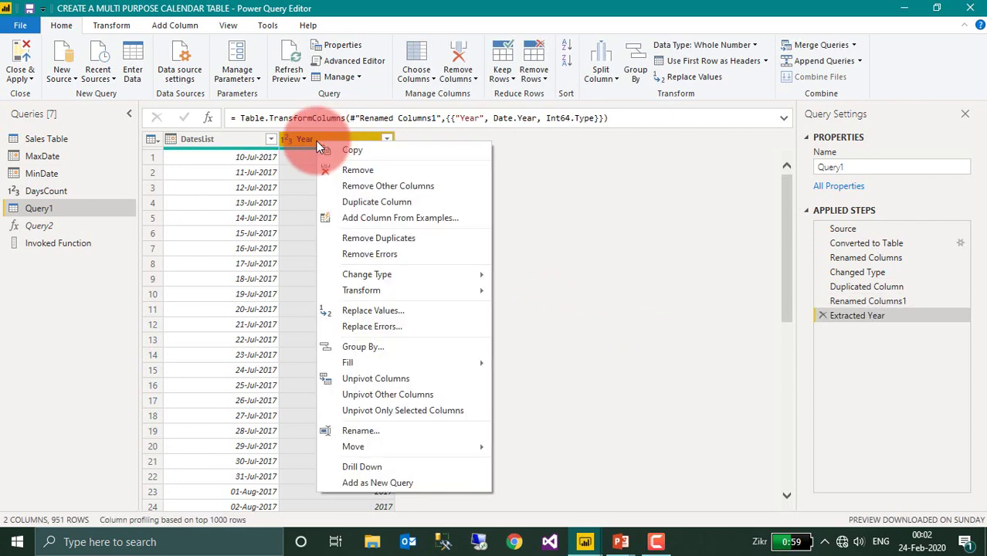
Step: Build a column from DatesList examples, entering samples 201707 and 201708
click(366, 219)
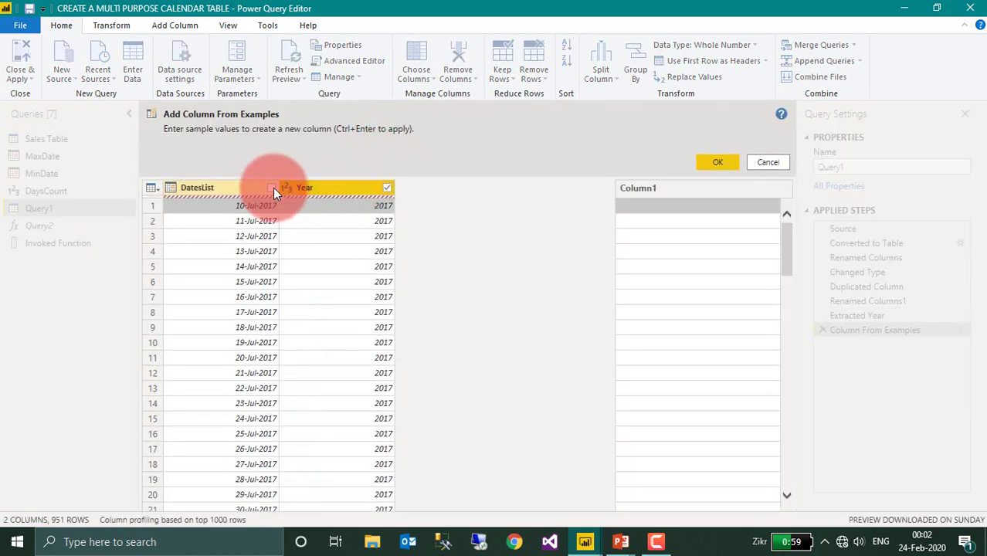
click(272, 188)
click(653, 208)
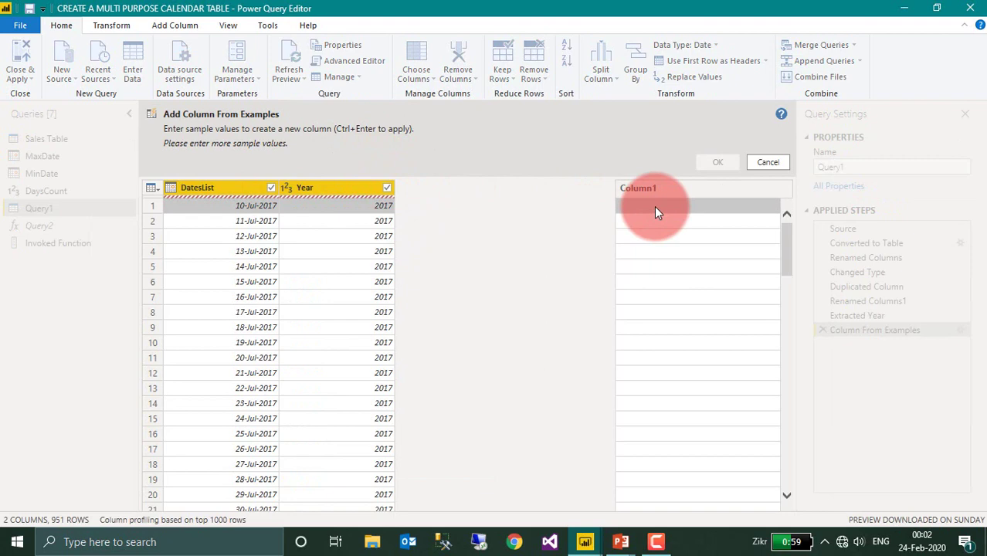
text(2017)
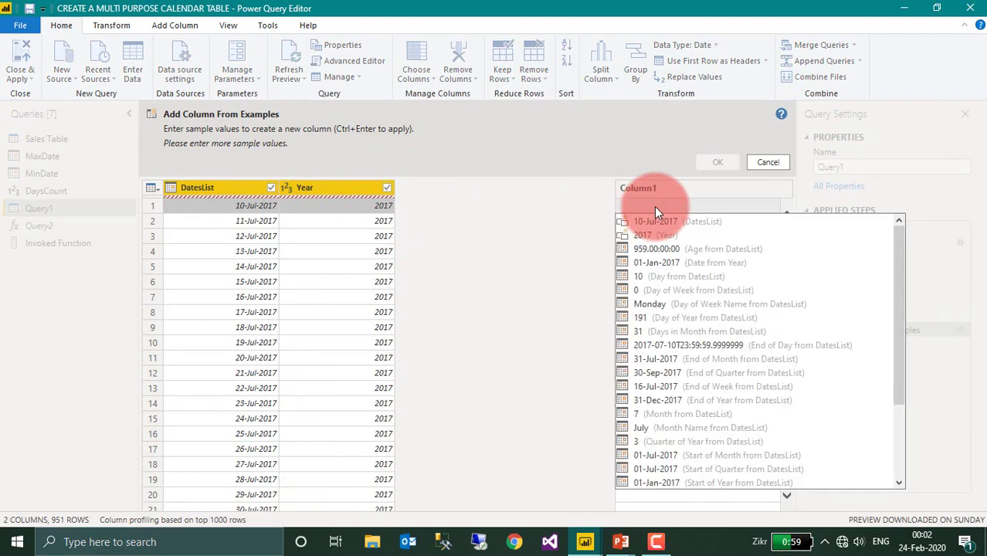
key(BackSpace)
key(BackSpace)
key(BackSpace)
key(BackSpace)
text(0170)
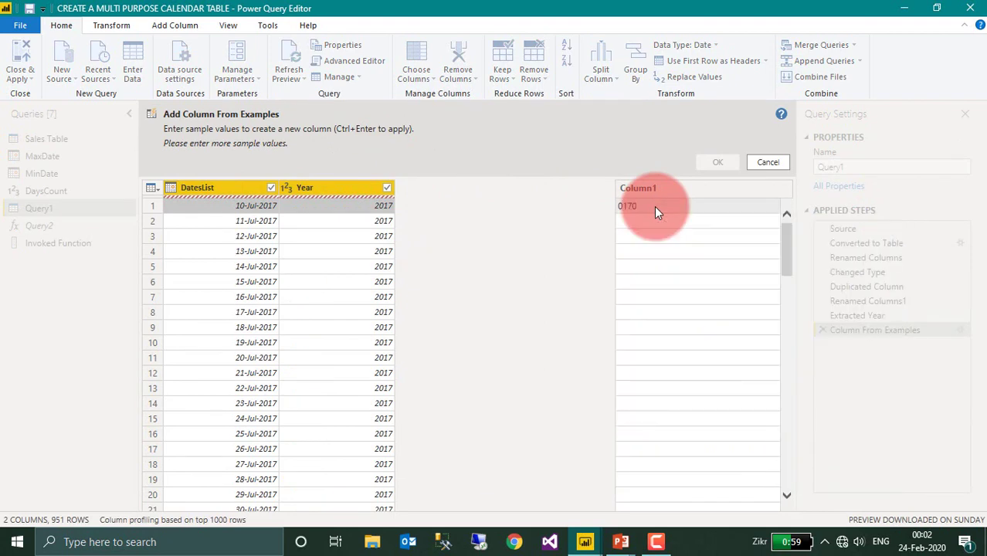
text(7)
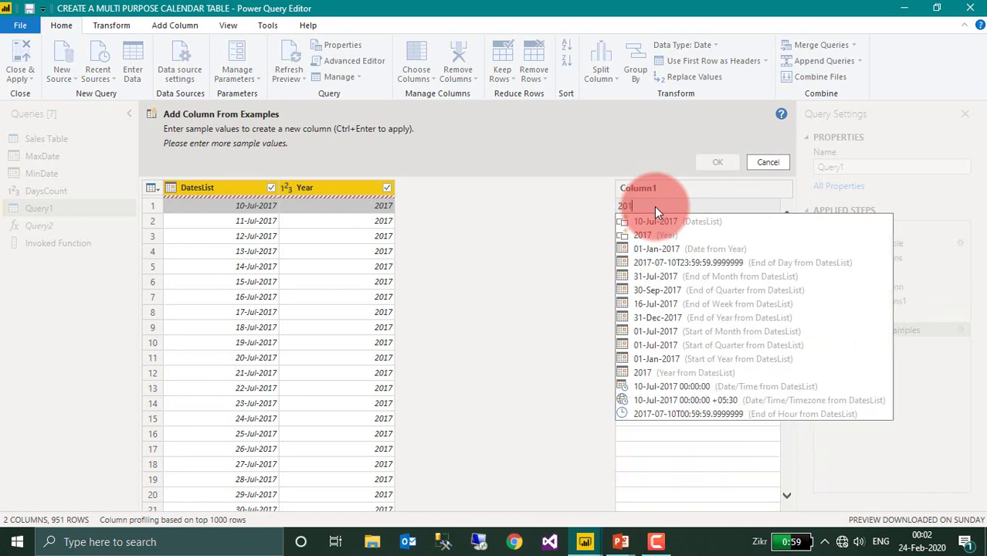
key(Return)
text(201707)
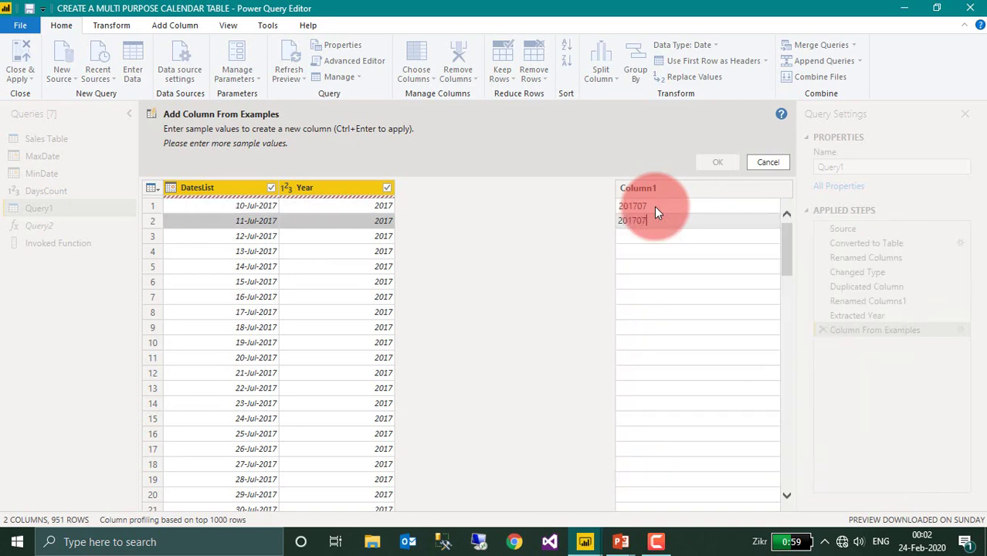
key(Return)
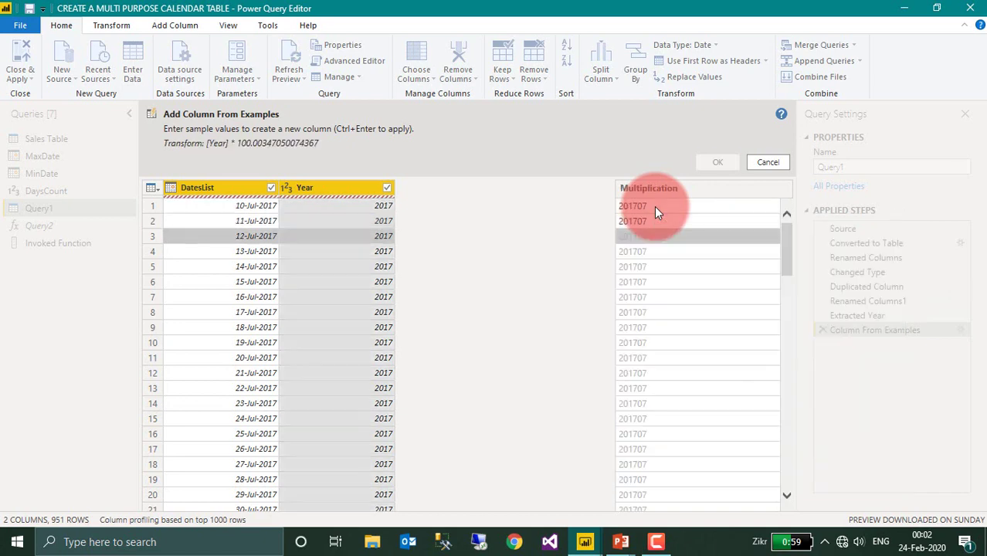
scroll(672, 339, down, 5)
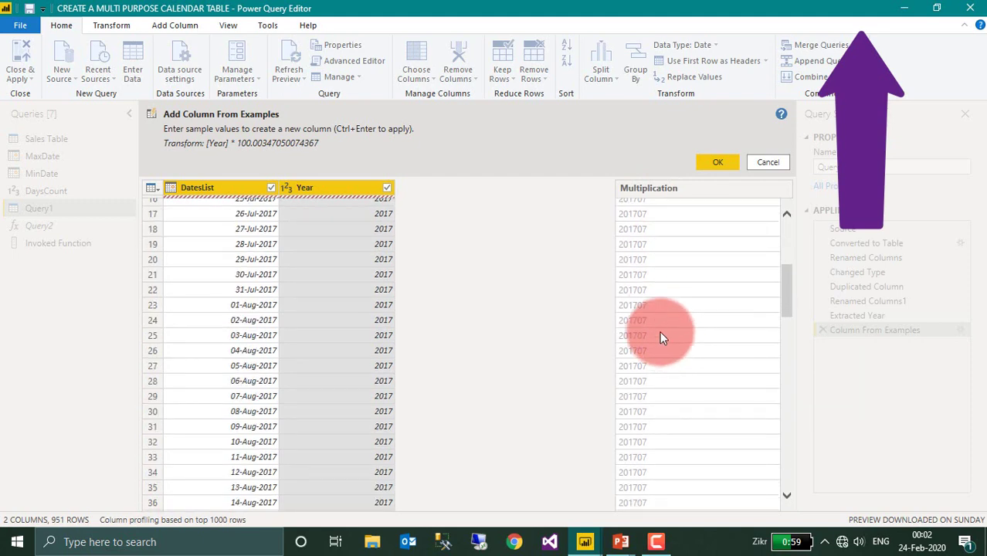
click(655, 313)
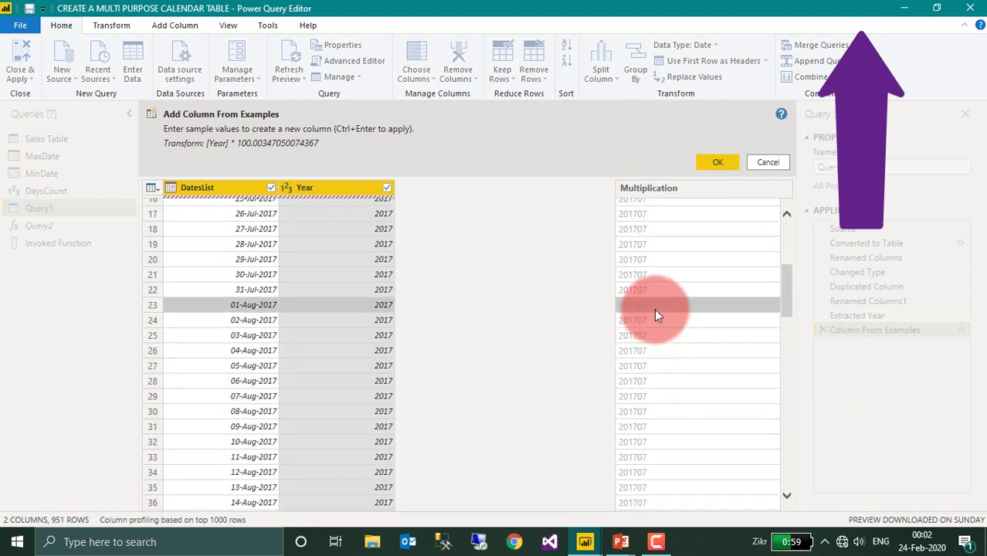
text(201708)
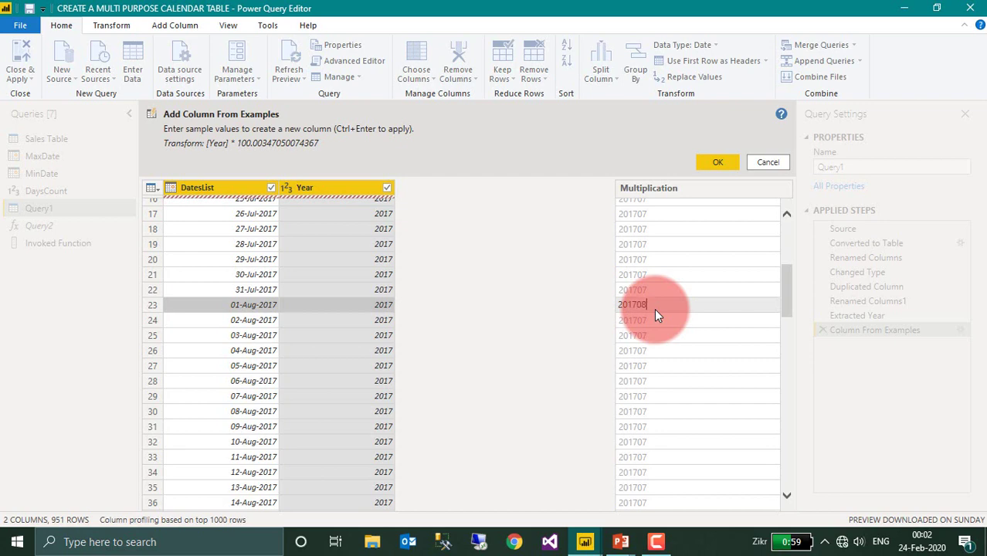
key(Return)
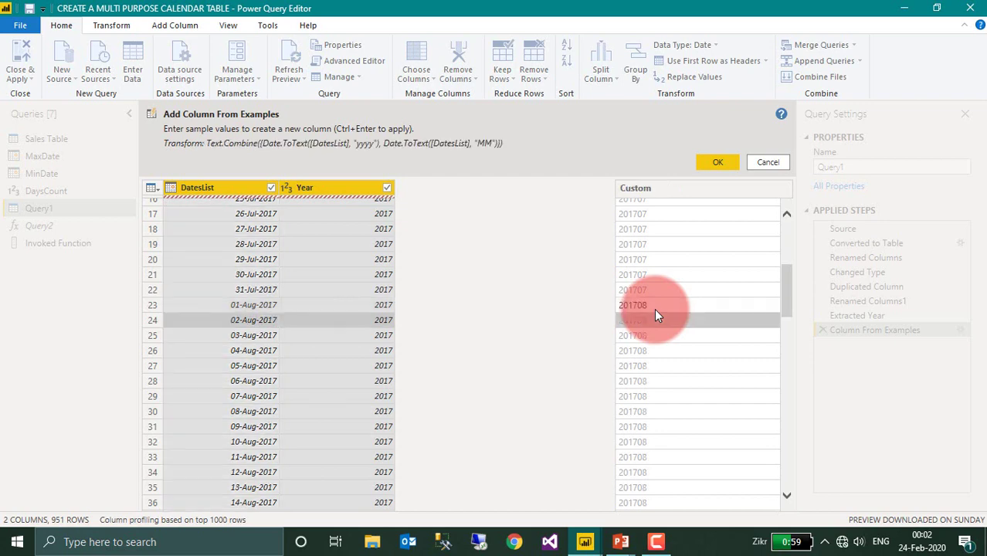
Step: Name the suggested column YearMonth and add it to Query1
scroll(654, 314, down, 10)
scroll(656, 339, down, 10)
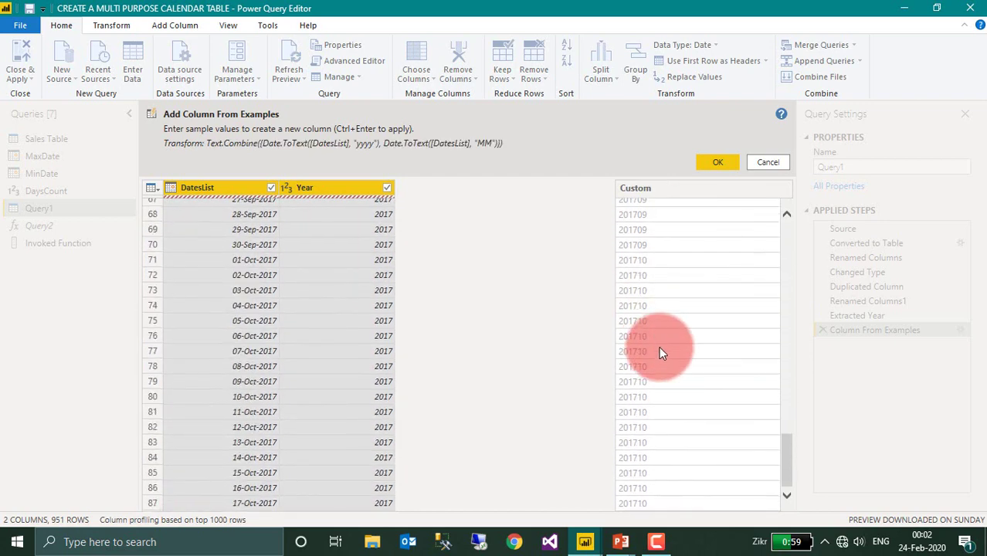
click(659, 188)
double_click(659, 188)
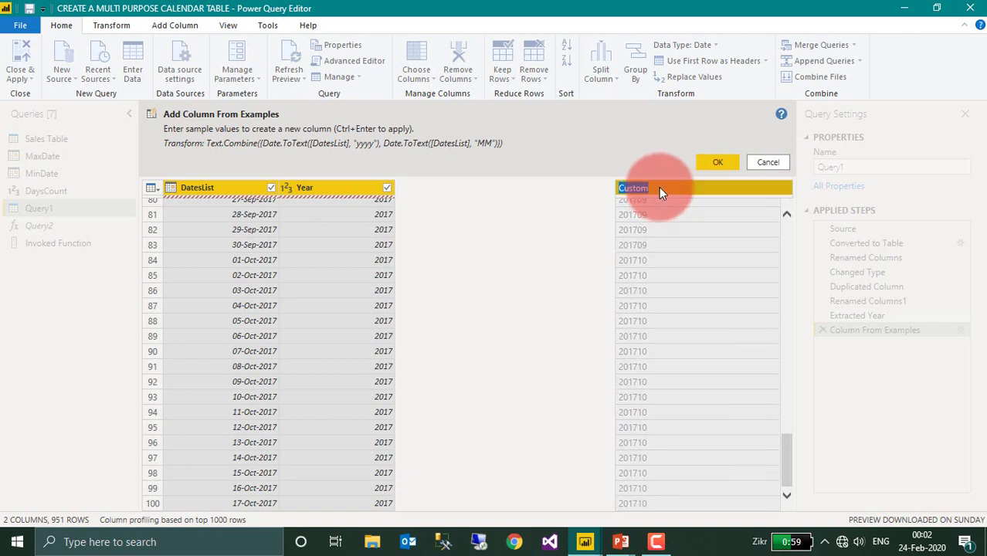
text(YearMonth)
key(ctrl+Return)
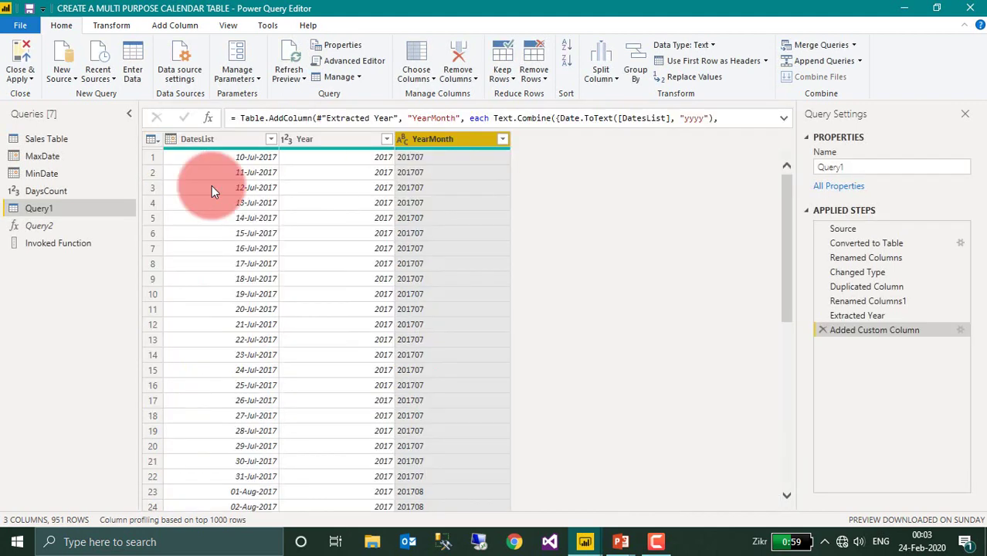
Step: Apply the queries, show DaysCount as a 950.00 card, and add MaxDate to a new visual
click(28, 60)
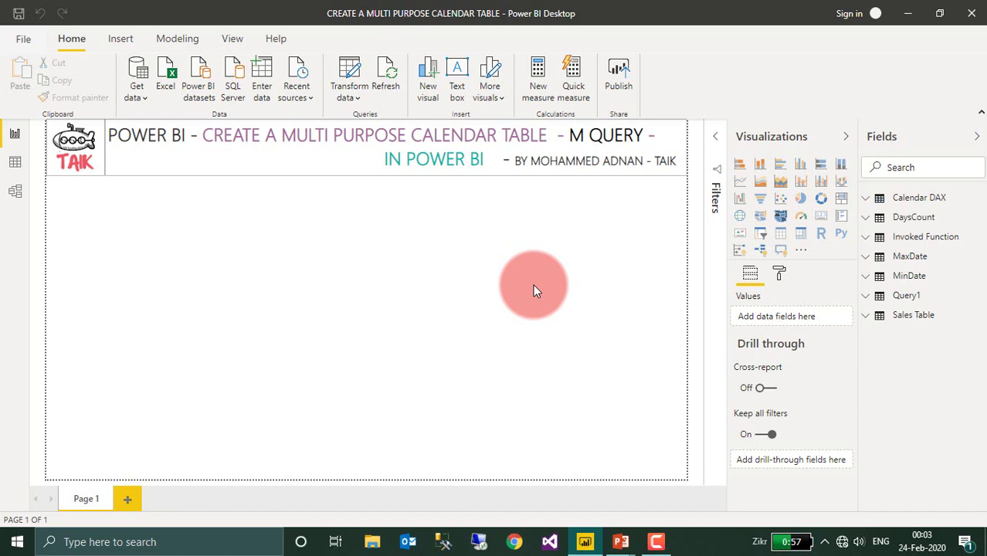
click(873, 299)
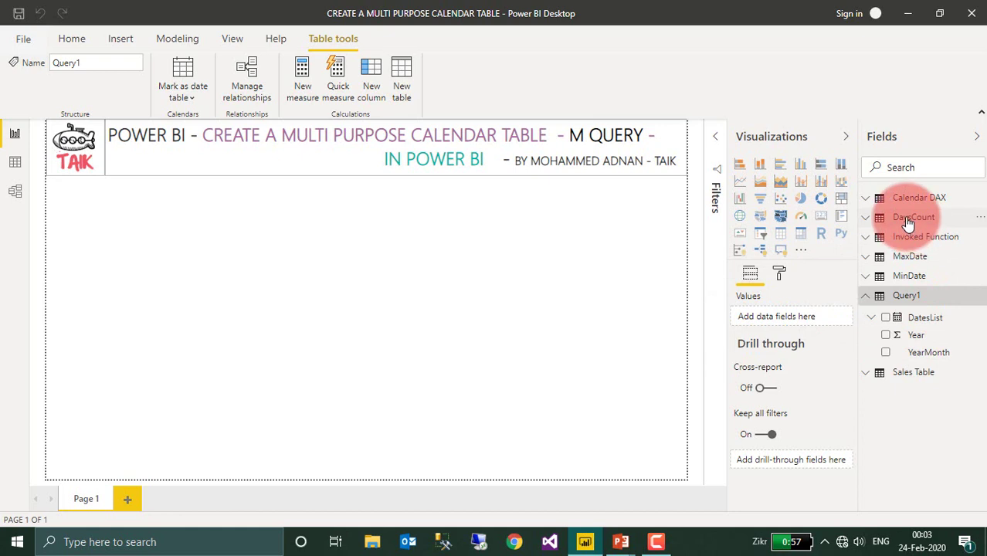
click(879, 219)
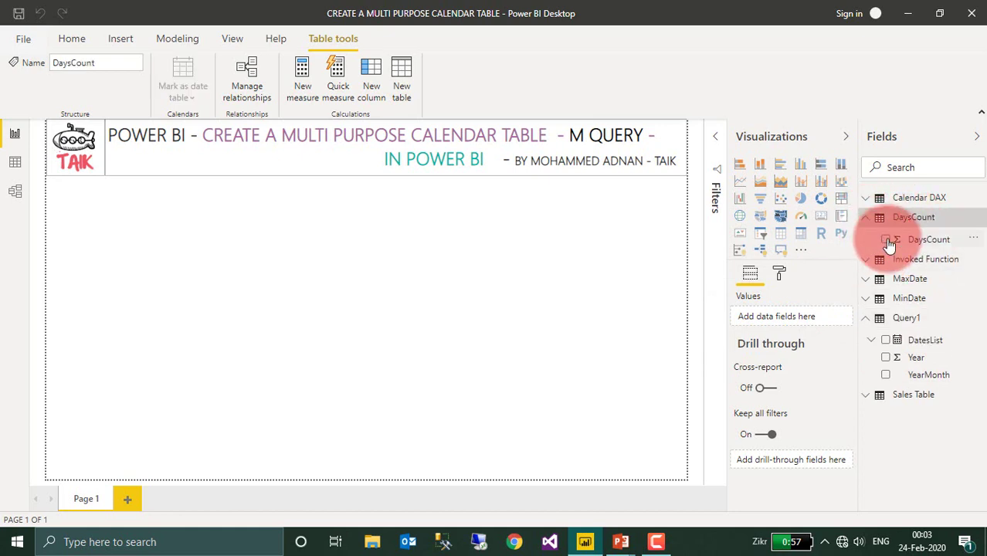
click(887, 242)
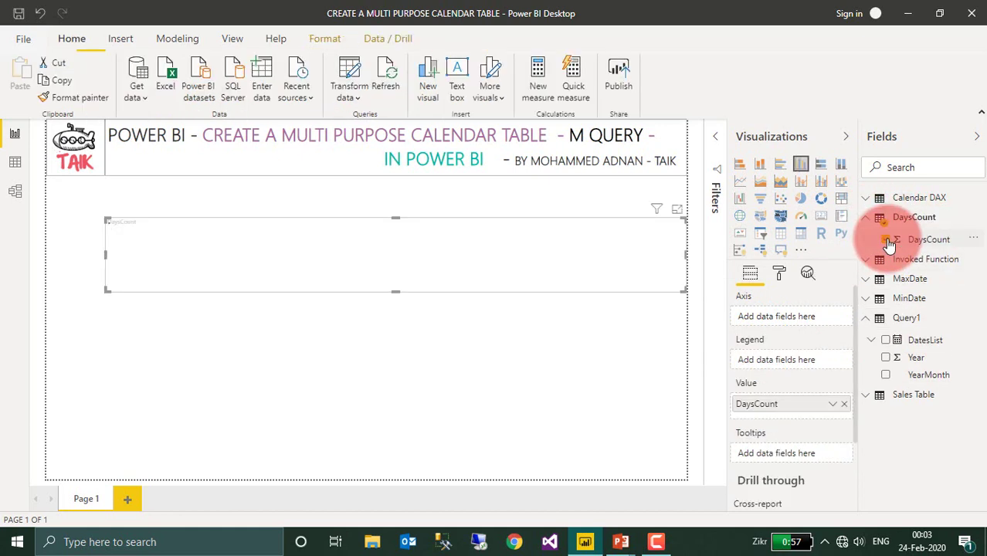
click(825, 218)
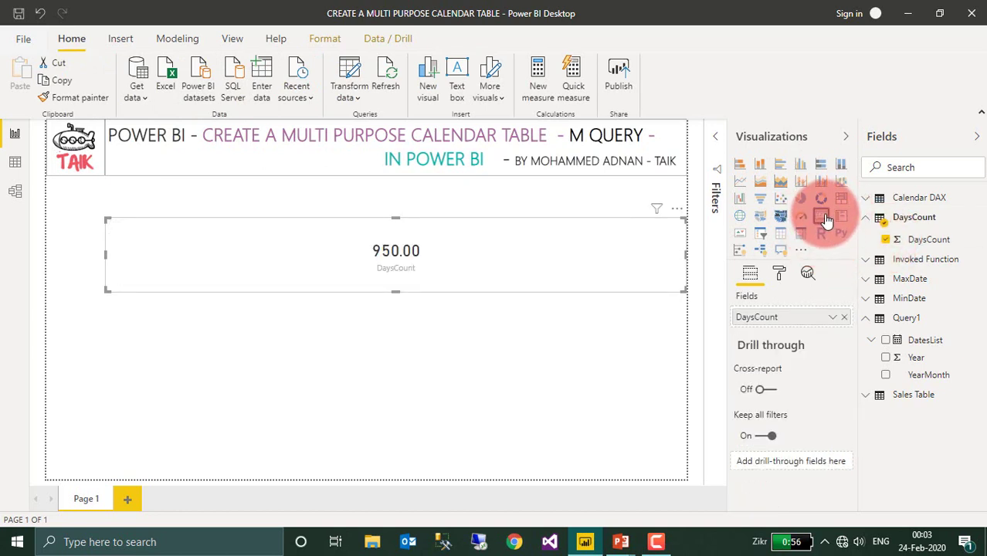
click(638, 346)
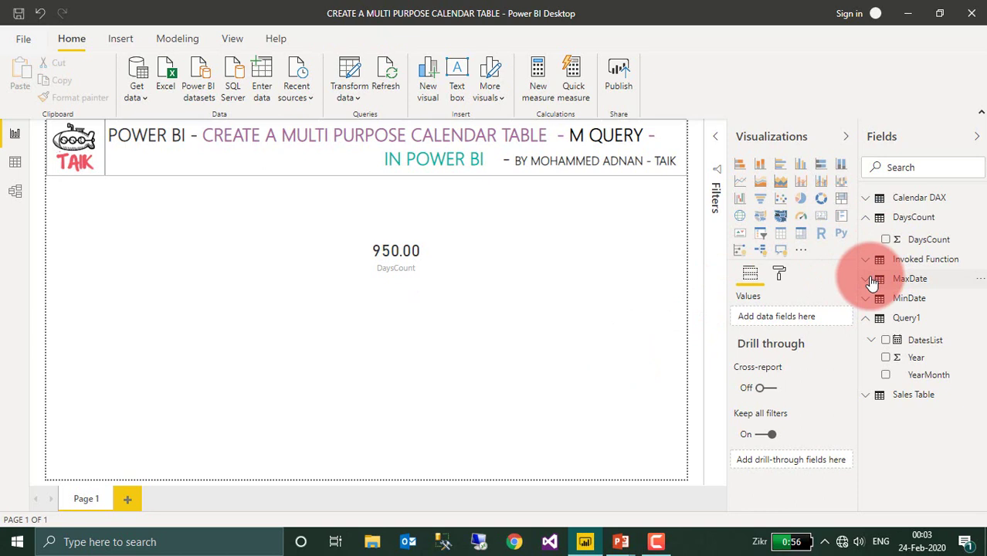
click(871, 283)
click(885, 300)
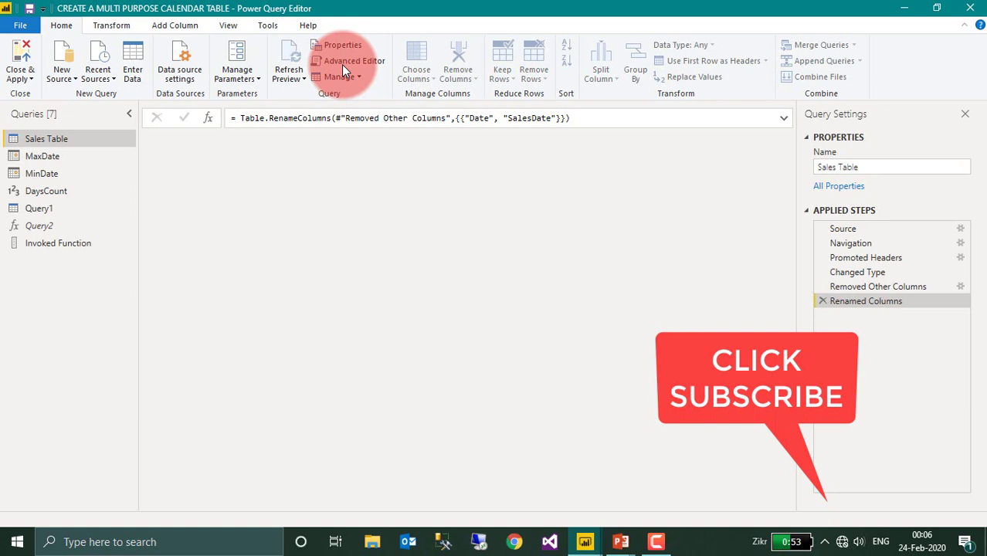
Step: Turn Query1's YearMonth column into a new query of 32 distinct values, converted to a table
click(49, 209)
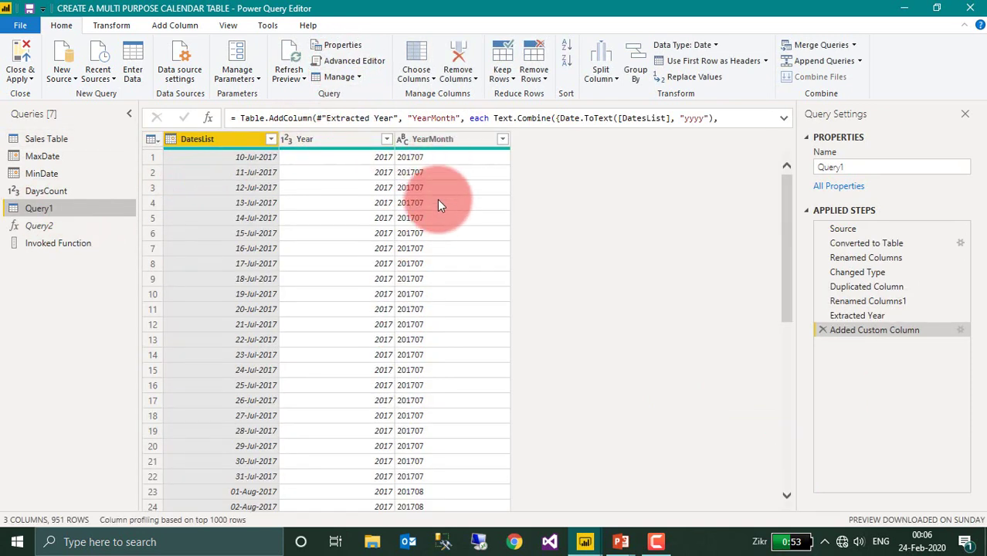
right_click(452, 141)
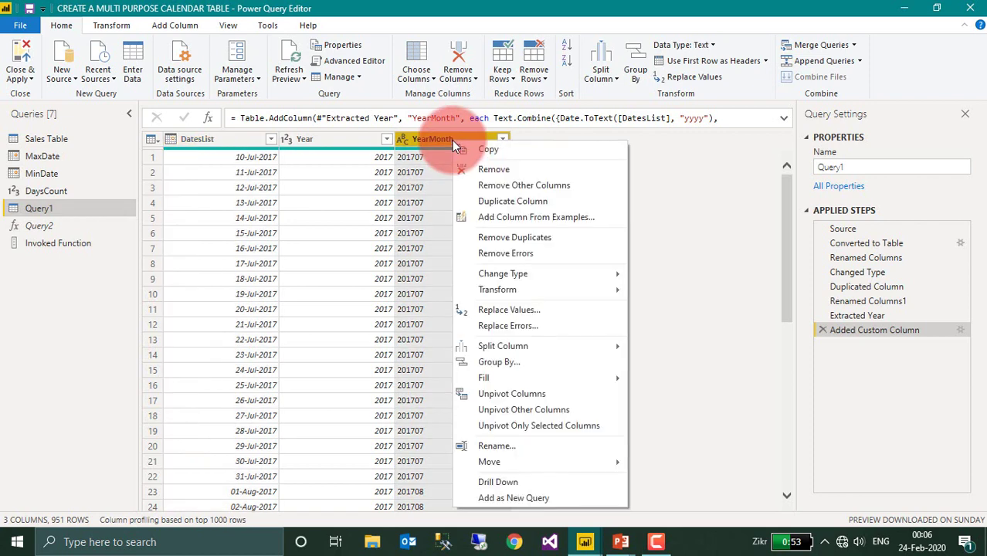
click(514, 499)
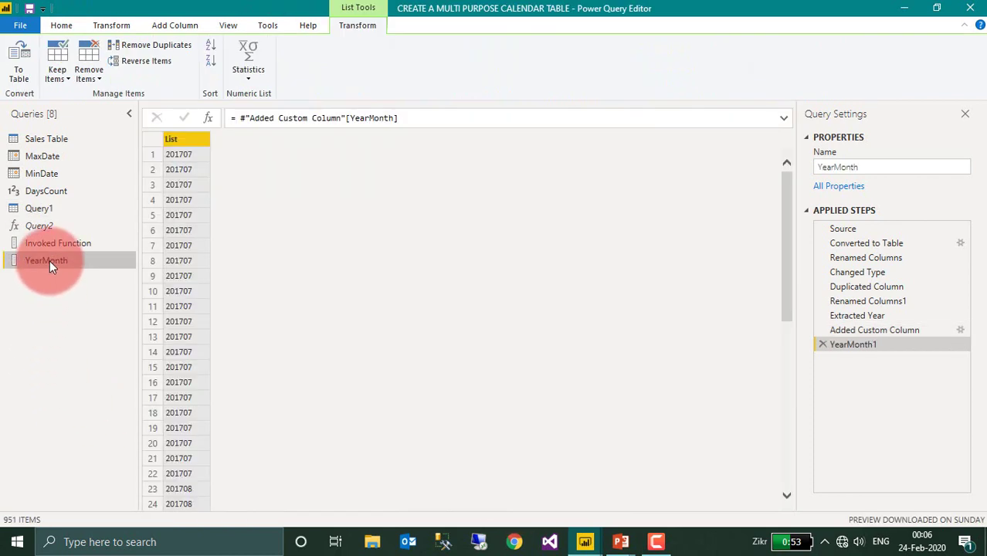
right_click(177, 142)
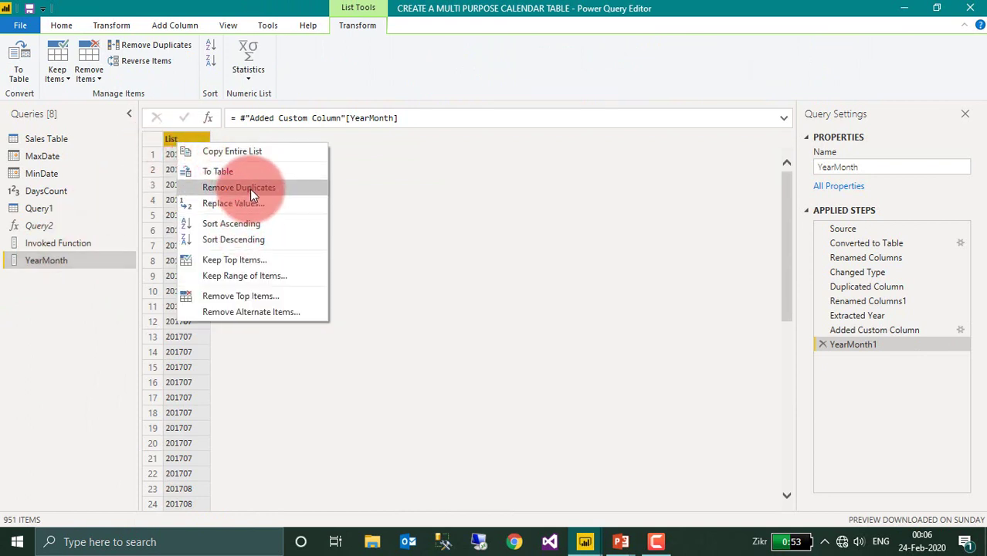
click(250, 188)
right_click(191, 140)
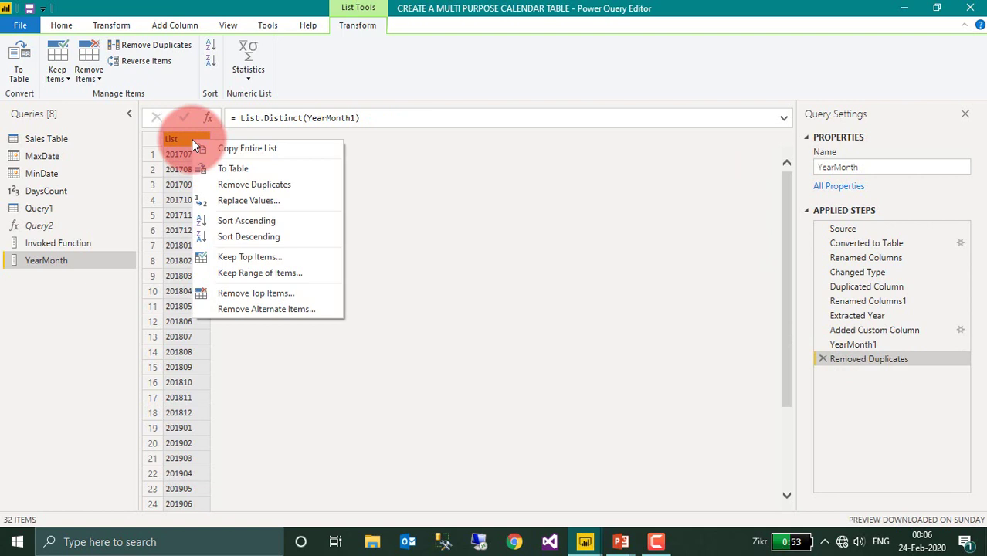
click(231, 169)
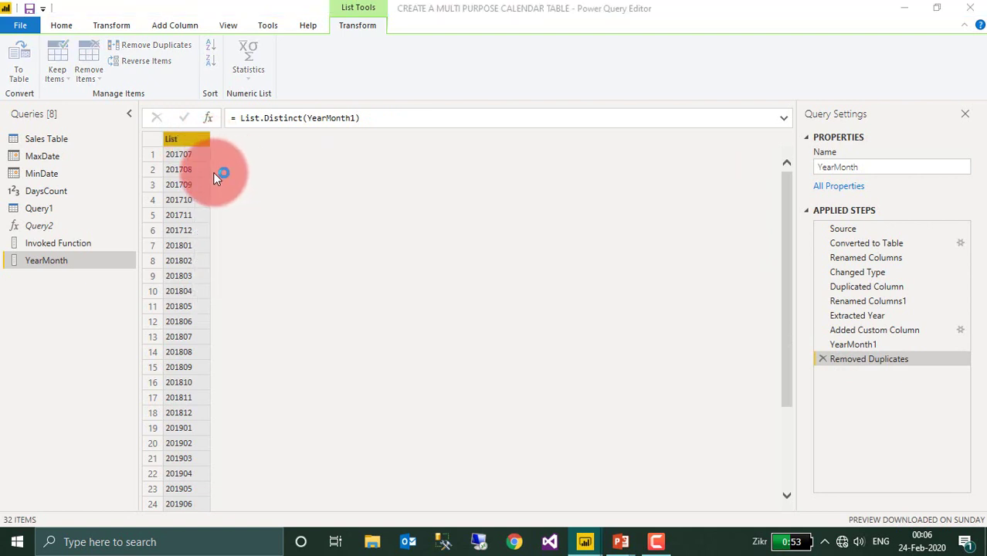
click(653, 329)
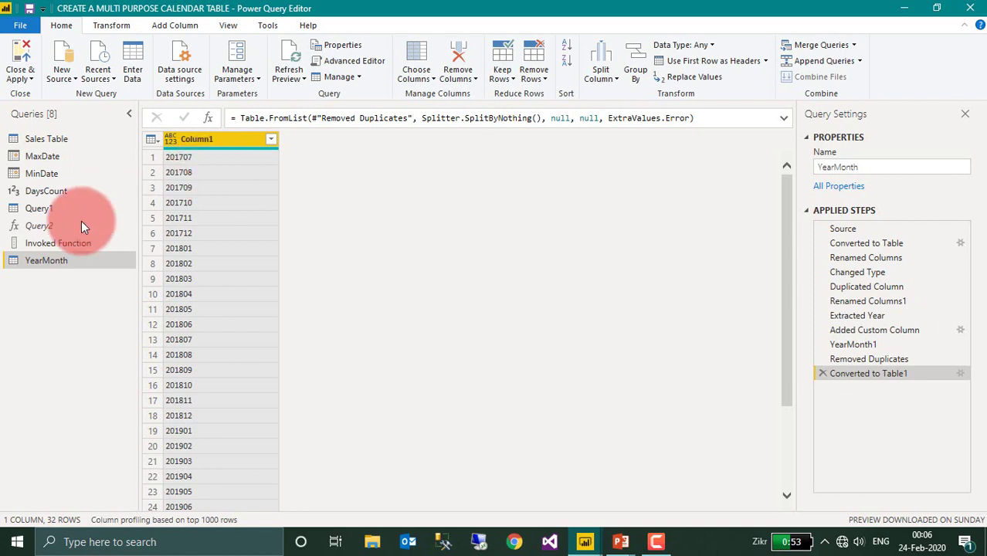
Step: Turn Query1's Year column into a new query of distinct years 2017–2020, converted to a table
click(42, 208)
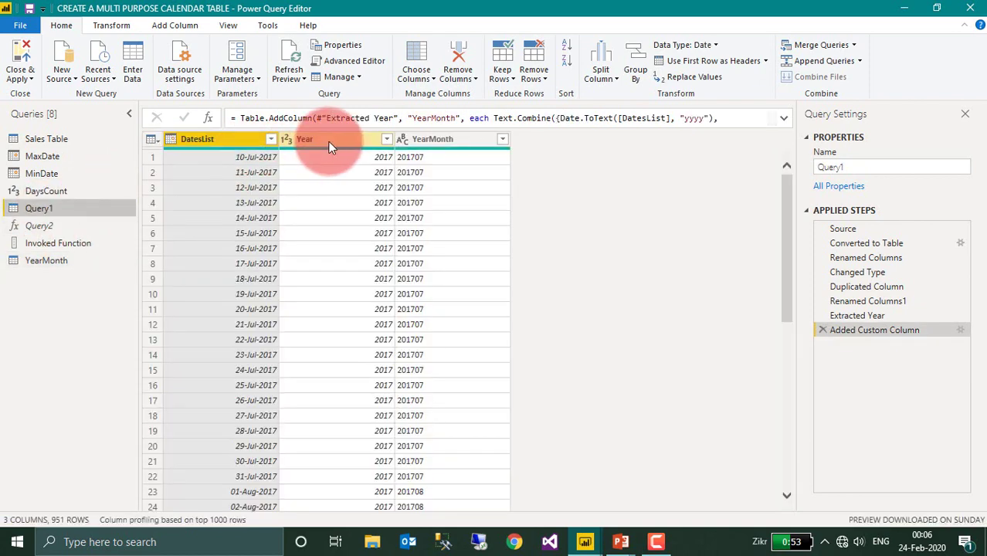
right_click(331, 146)
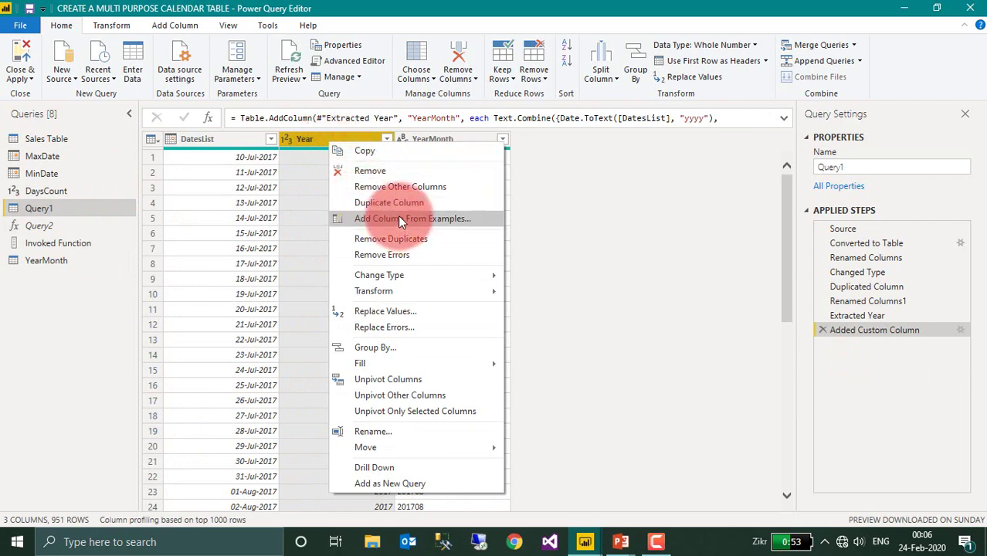
click(389, 483)
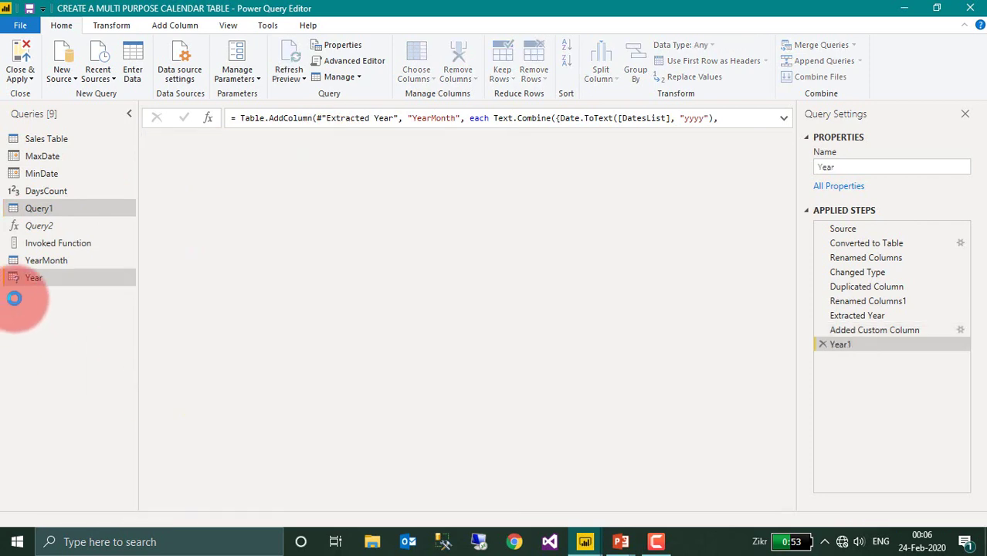
click(229, 186)
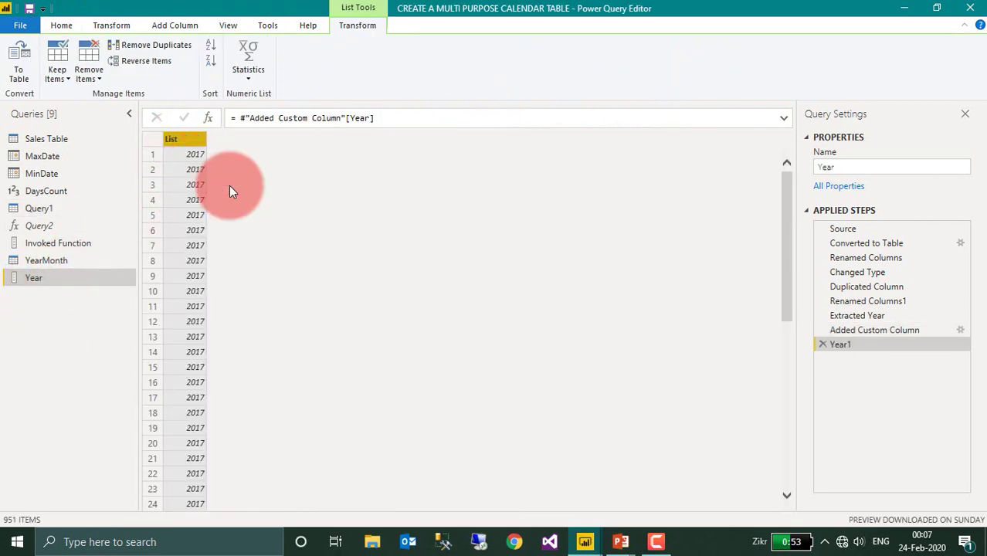
right_click(186, 148)
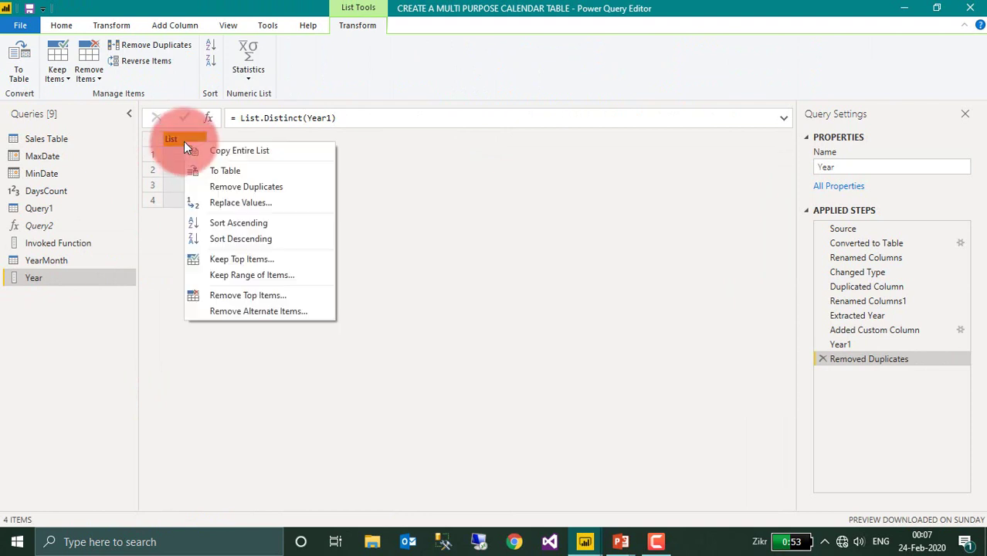
click(221, 179)
click(650, 329)
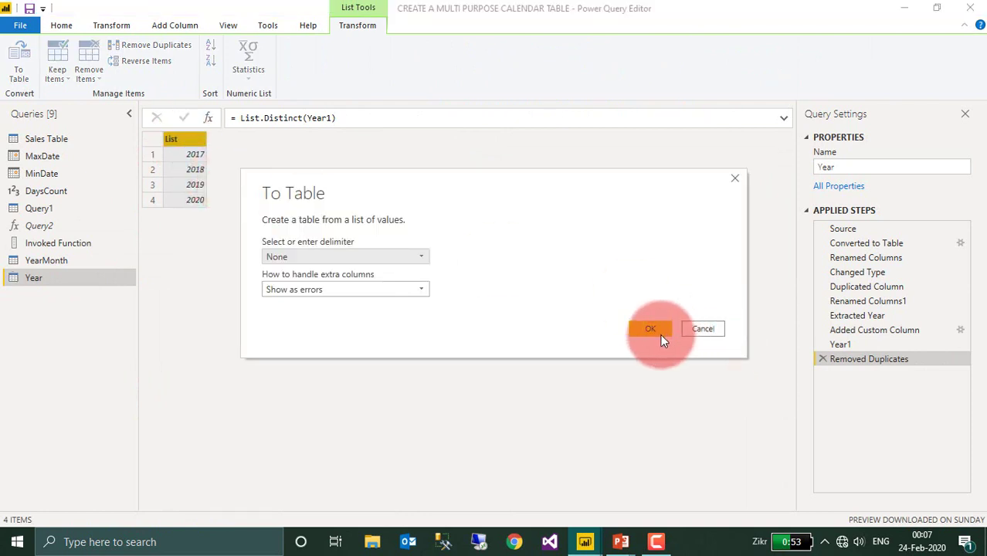